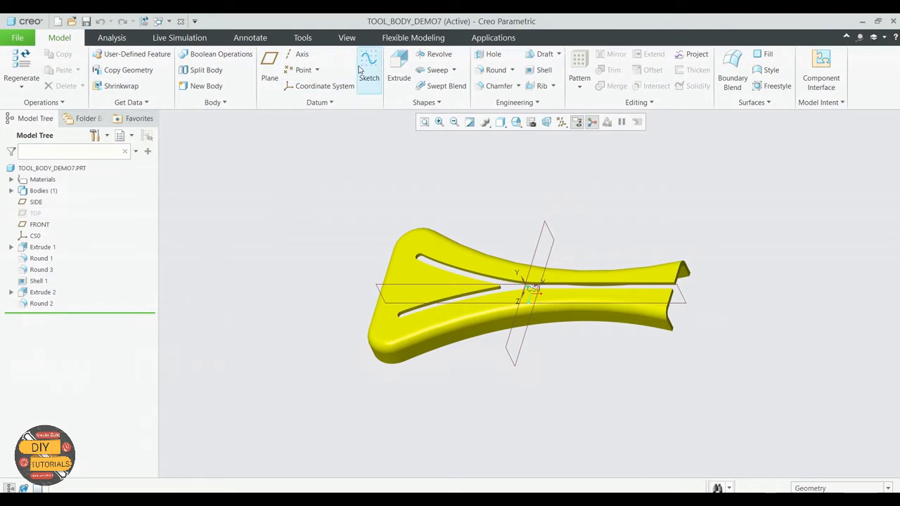
click(562, 122)
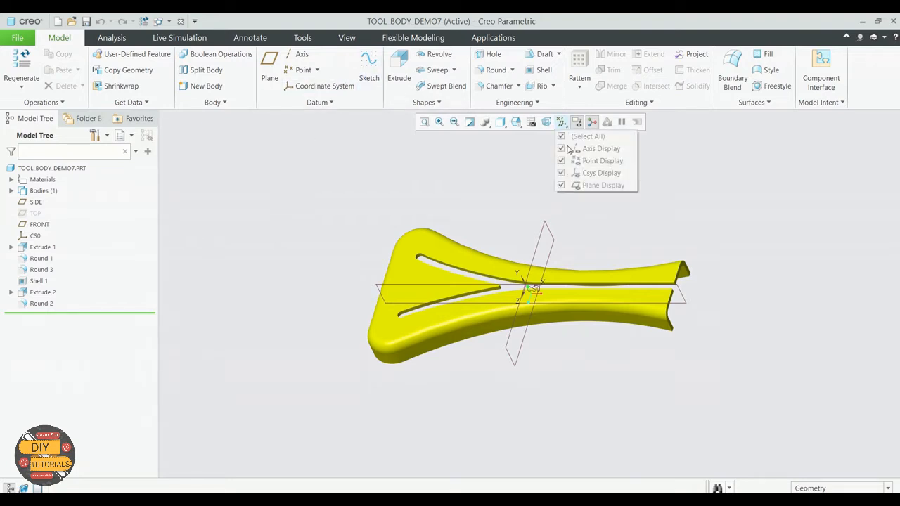
click(525, 173)
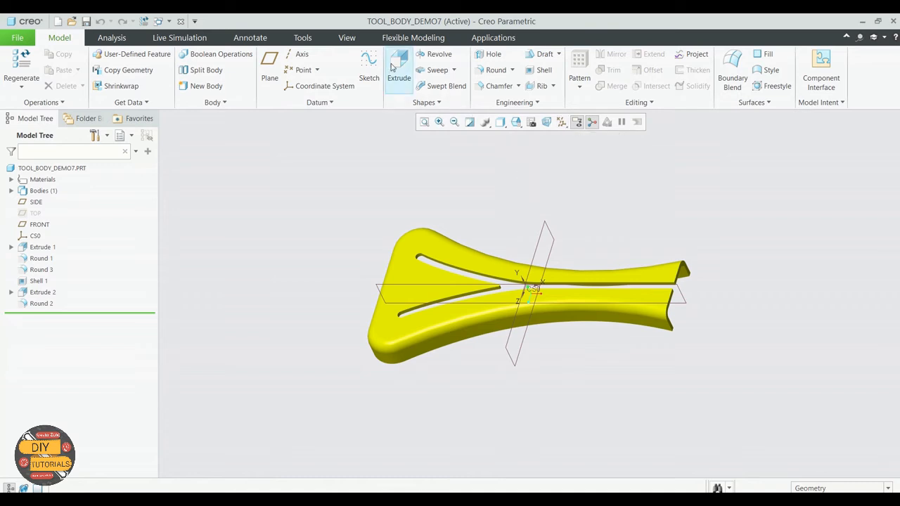
Start a sketch on the SIDE datum plane and orient the view parallel to it.
click(368, 70)
click(532, 251)
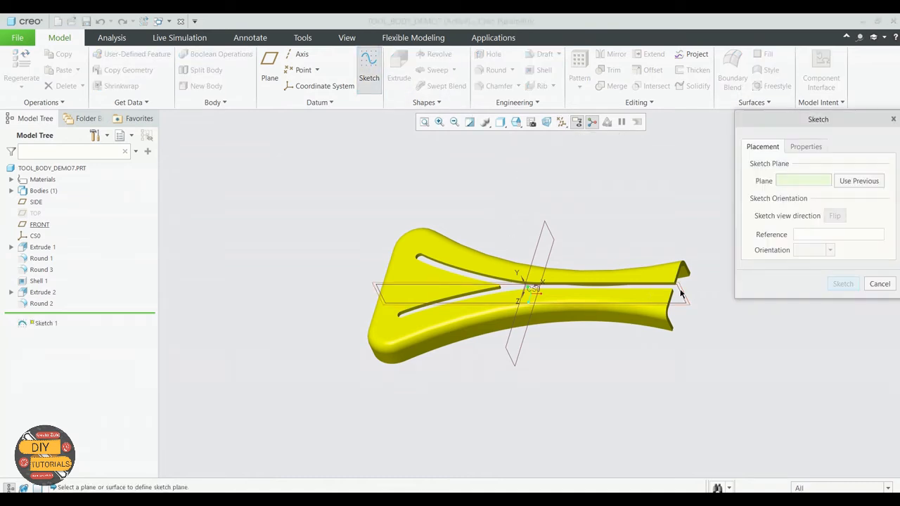
click(842, 285)
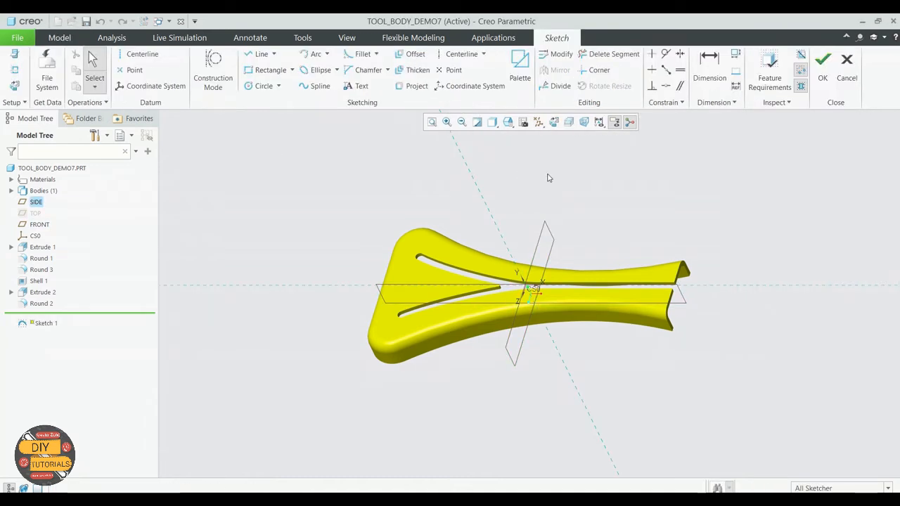
click(555, 122)
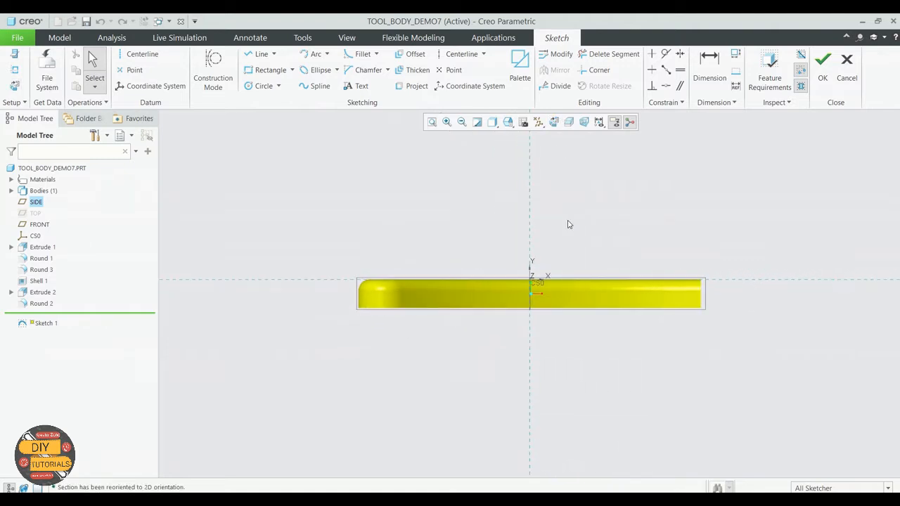
Sketch a thin rectangle about 3.1 long near the handle's narrow end, with its upper edge on the horizontal reference.
click(447, 122)
click(660, 264)
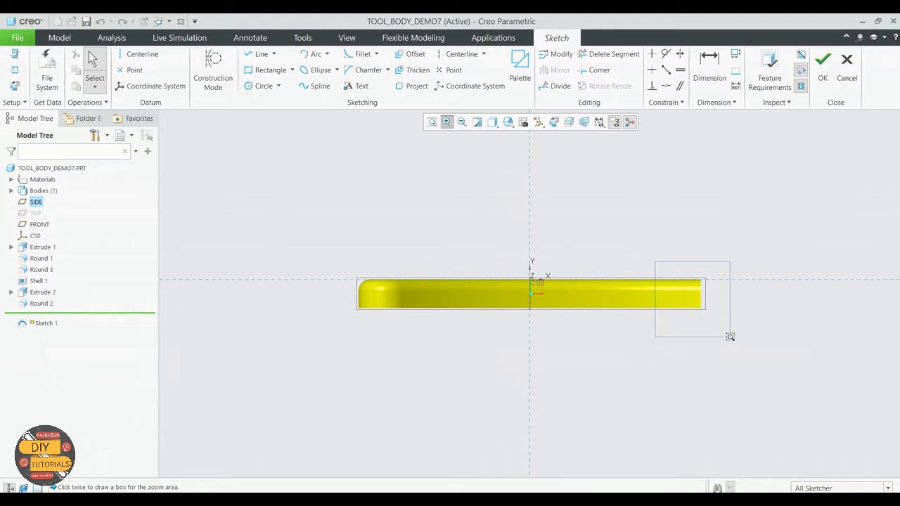
click(728, 342)
scroll(699, 313, up, 2)
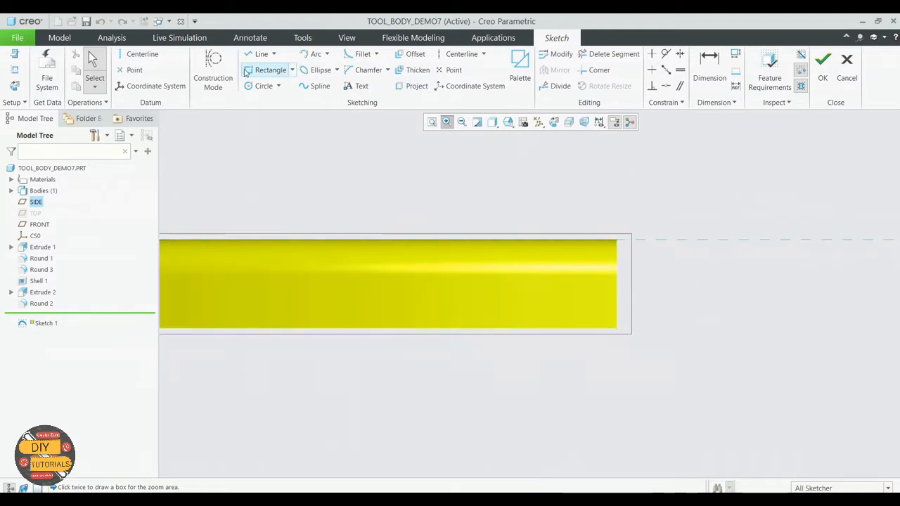
click(267, 69)
click(524, 240)
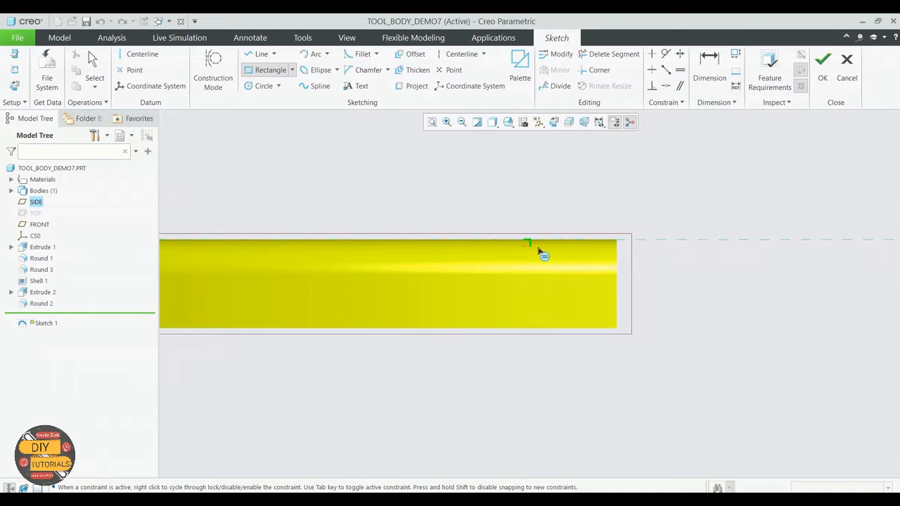
click(580, 251)
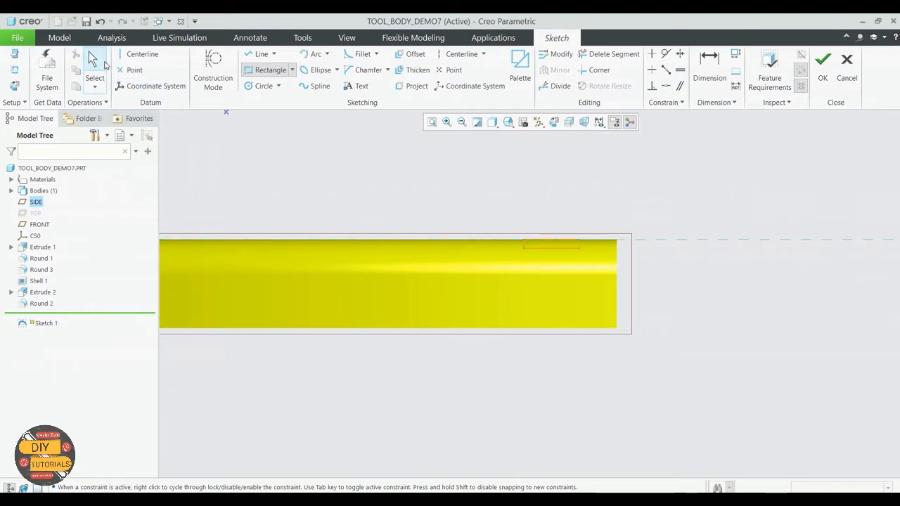
click(94, 63)
scroll(552, 268, down, 2)
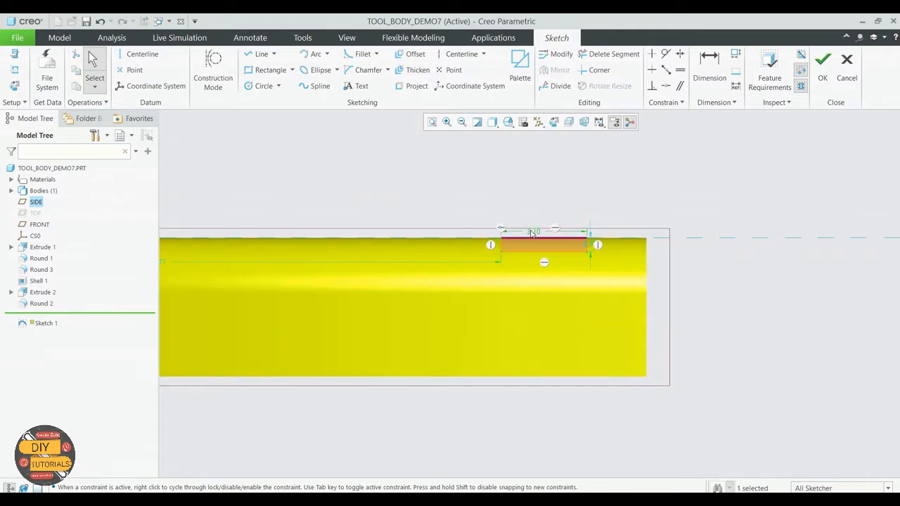
Set the rectangle's horizontal length to 1.5.
double_click(532, 232)
text(1.5)
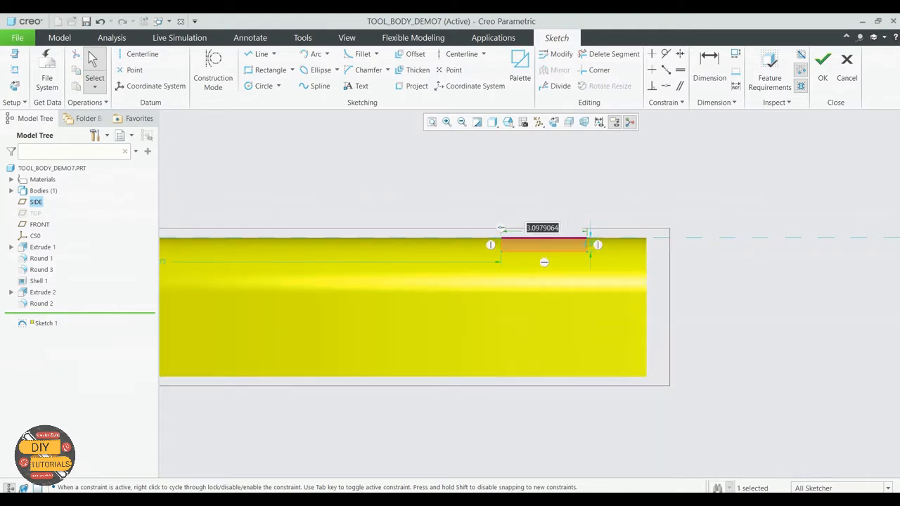
key(Return)
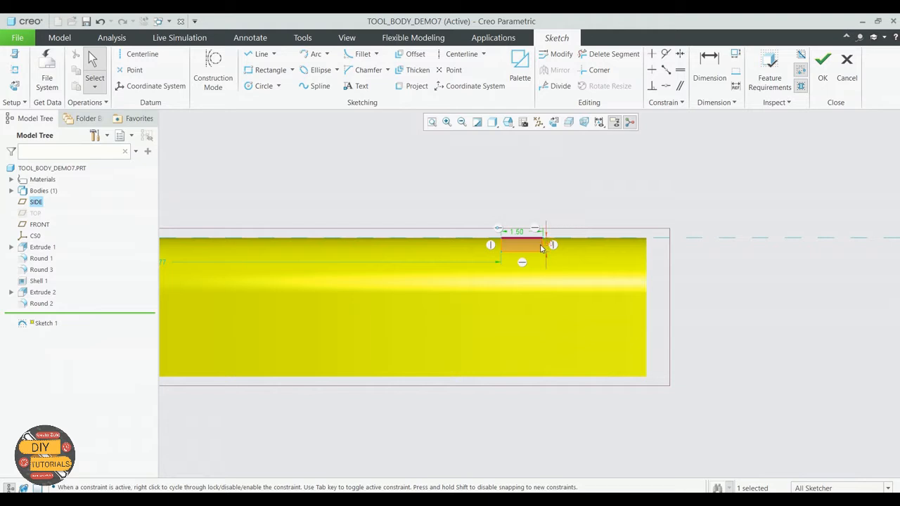
Set the rectangle's height to 1.
double_click(542, 244)
text(1)
key(Return)
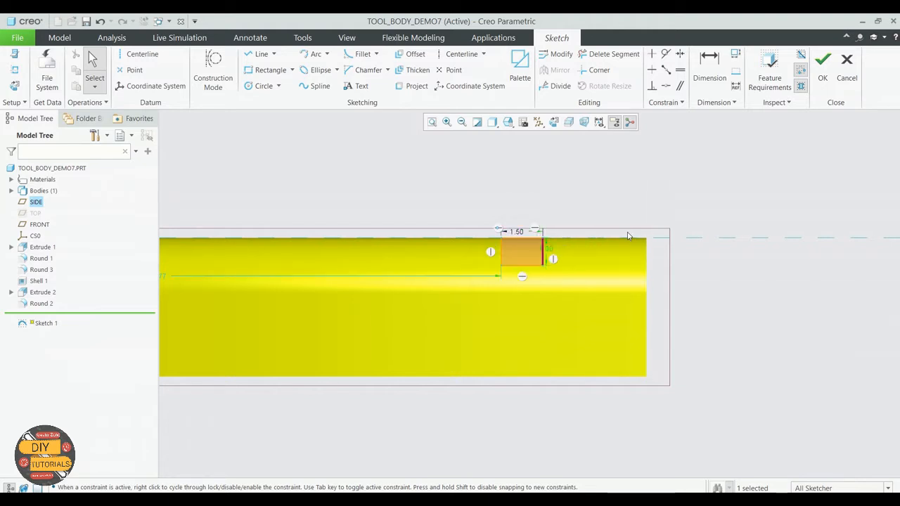
Set the rectangle's height to 0.5.
click(546, 247)
double_click(548, 249)
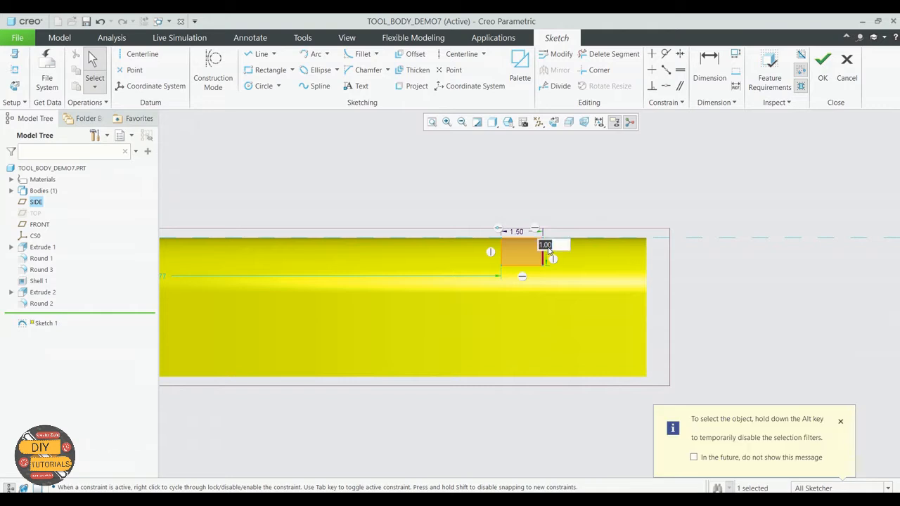
text(0.5)
key(Return)
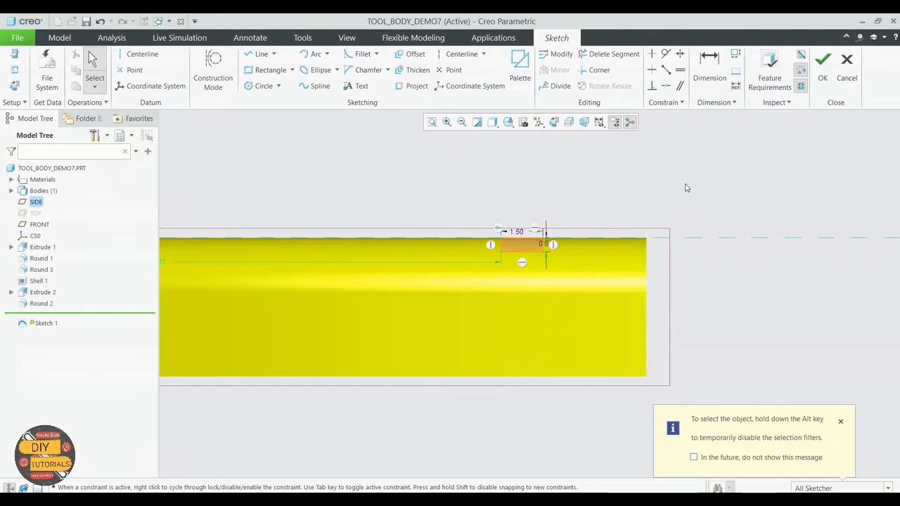
Dimension the rectangle's outer side 0.75 from the handle's narrow end edge and finish the sketch.
key(d)
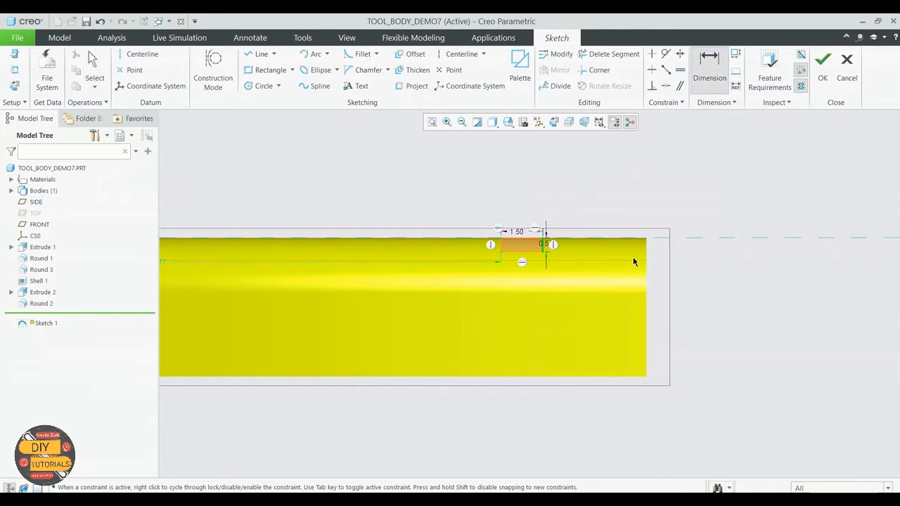
middle_click(621, 205)
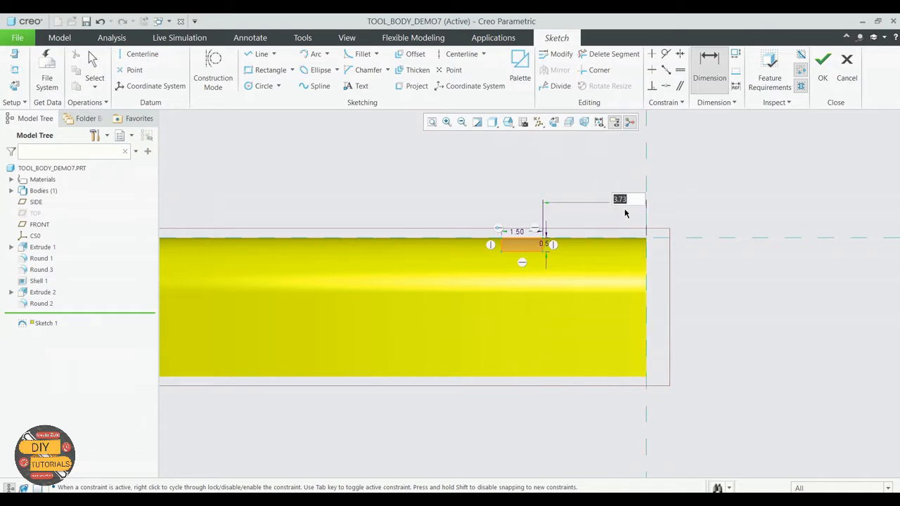
text(0.75)
key(Return)
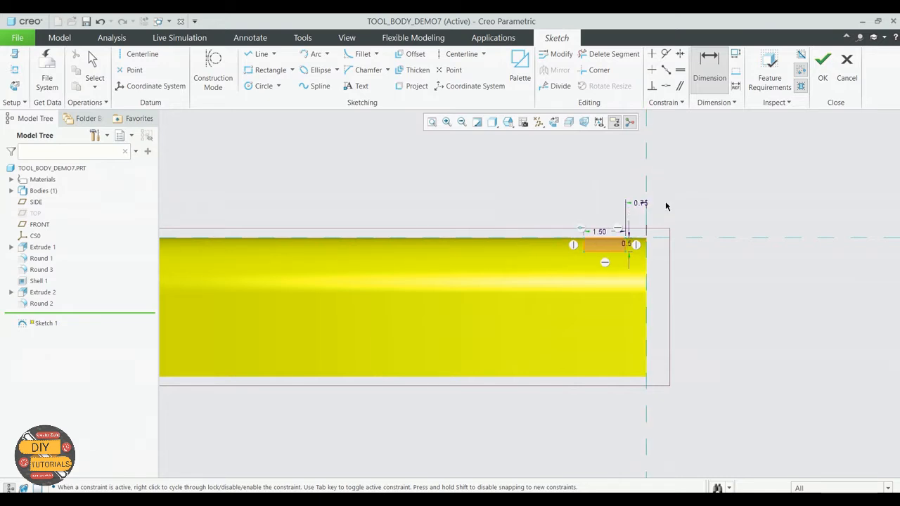
click(822, 78)
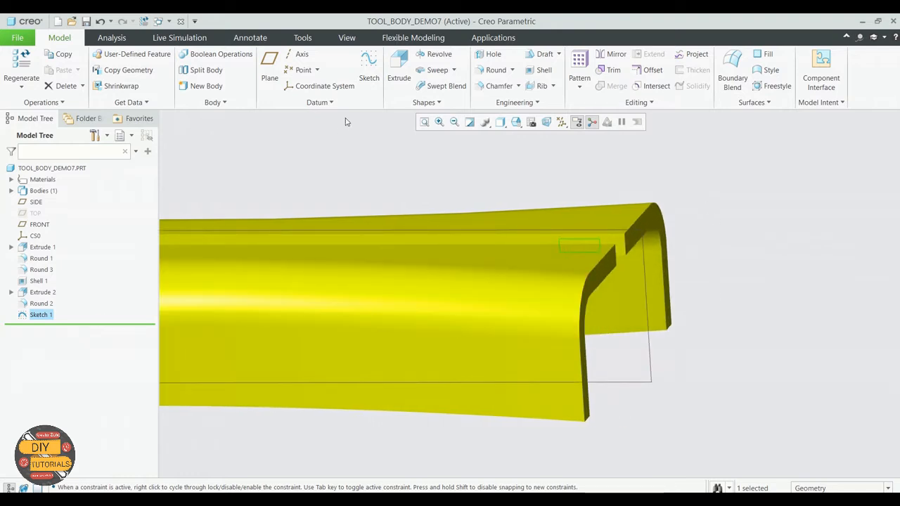
Extrude the sketched rectangle as a solid, symmetrically about the sketch plane, with a total depth of 45.
click(399, 69)
click(99, 68)
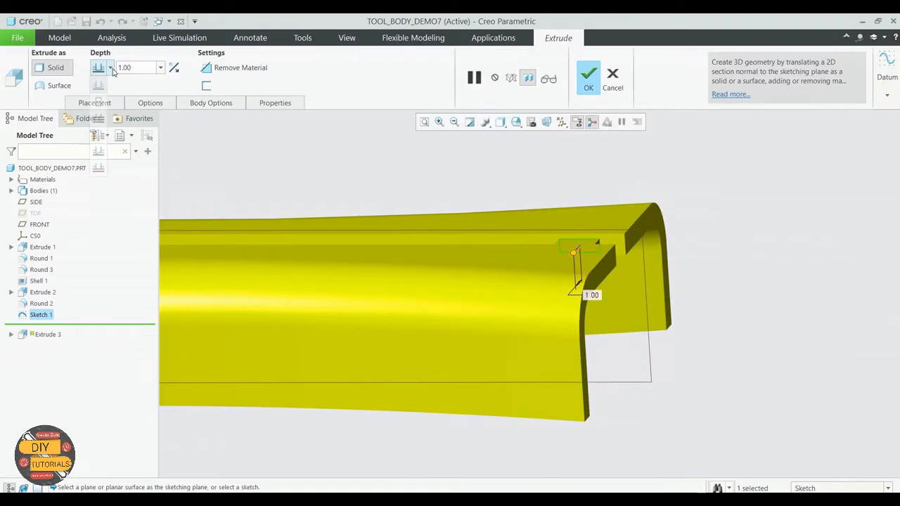
click(100, 103)
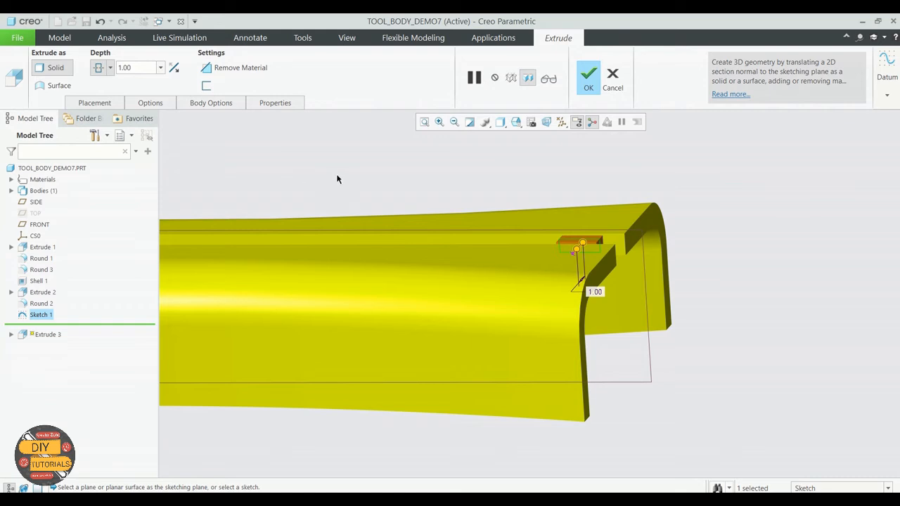
click(137, 68)
text(45)
key(Return)
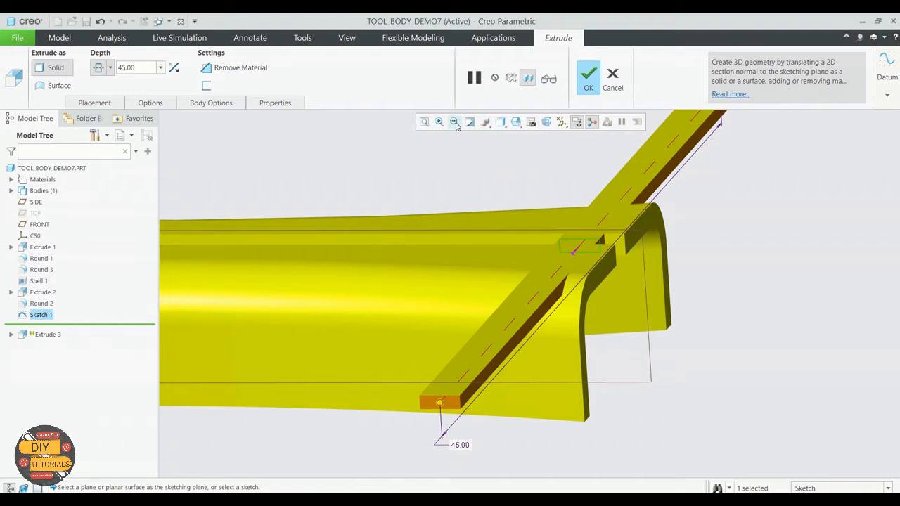
Make the extruded bar a new separate body and complete the extrusion.
middle_drag(514, 177, 514, 173)
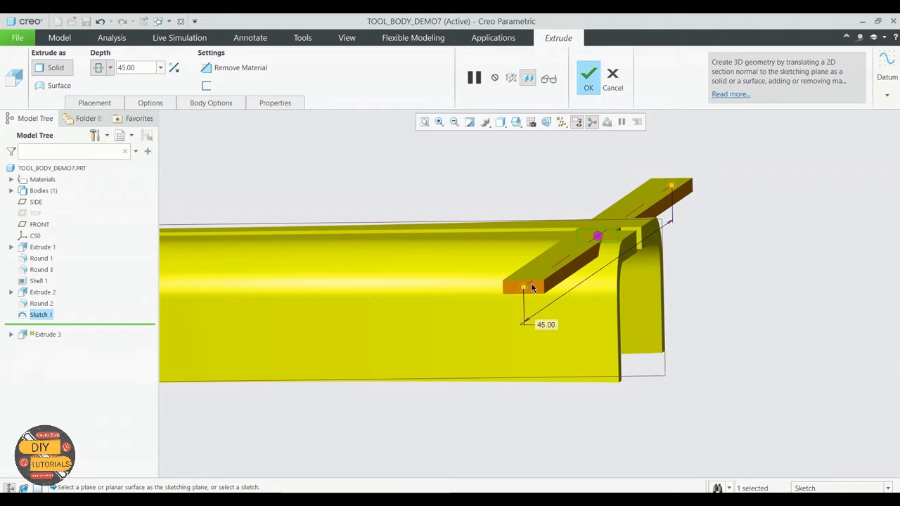
right_click(532, 287)
click(546, 368)
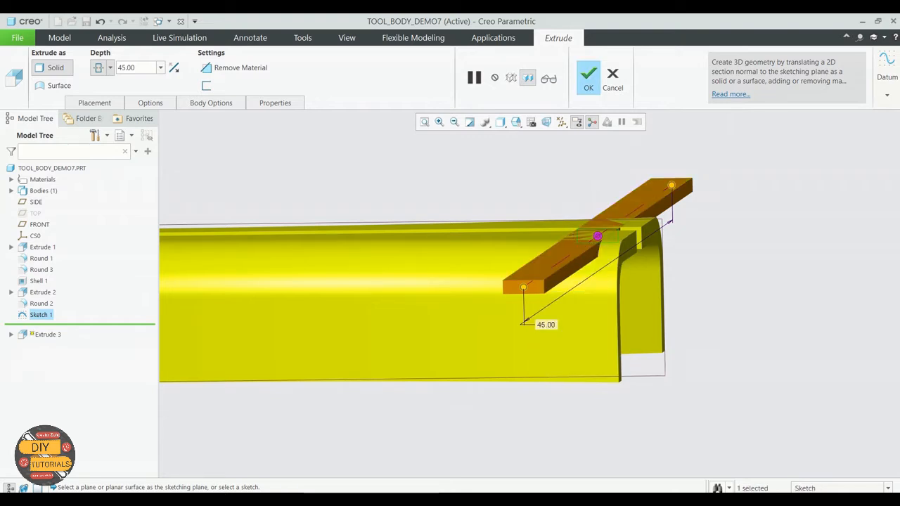
middle_drag(563, 211, 586, 169)
click(590, 74)
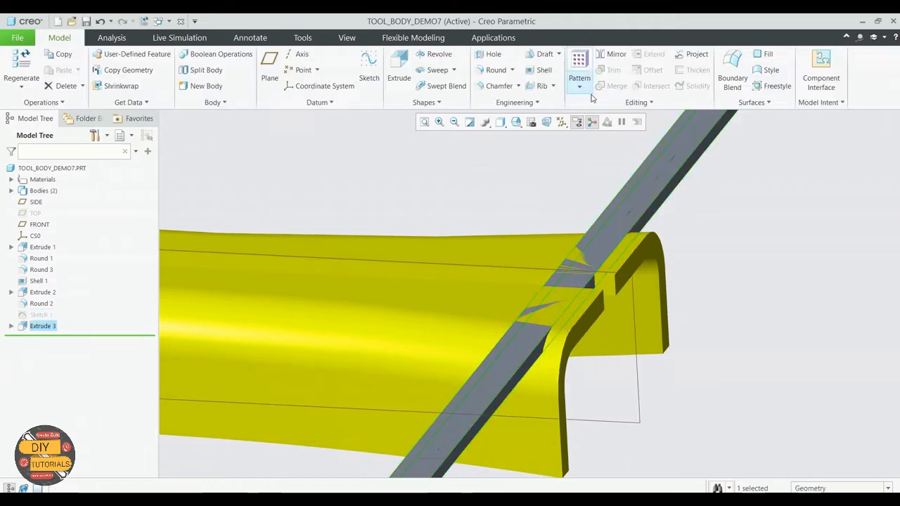
Expand the Bodies folder in the model tree to inspect the part's separate bodies.
scroll(542, 187, down, 3)
middle_drag(572, 247, 306, 257)
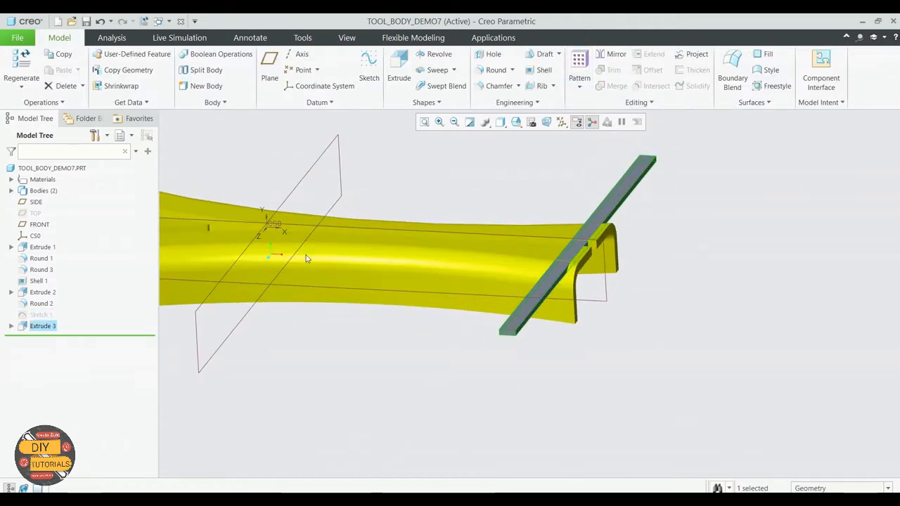
click(11, 191)
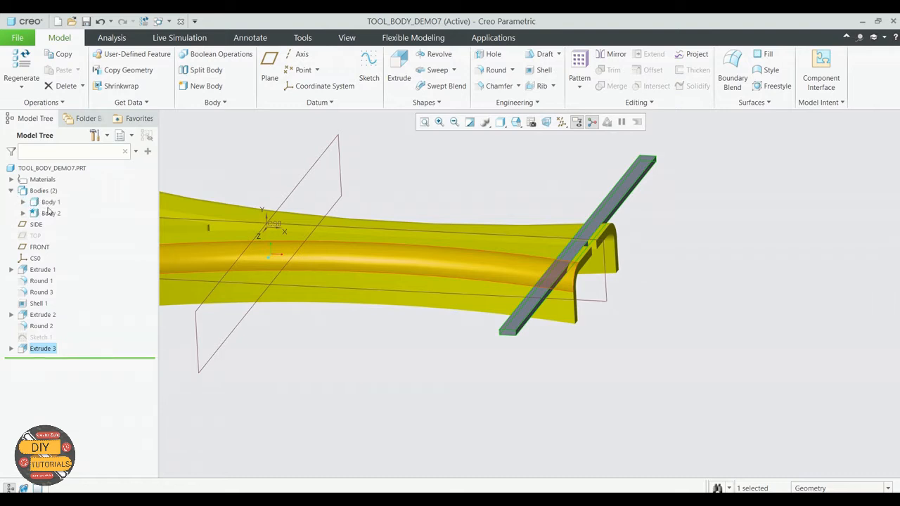
click(430, 202)
Chamfer the bar's lower long edge facing the wide end with a D x D chamfer of 0.25.
mouse_move(476, 211)
middle_down()
mouse_move(484, 195)
mouse_move(468, 194)
mouse_move(483, 195)
middle_up()
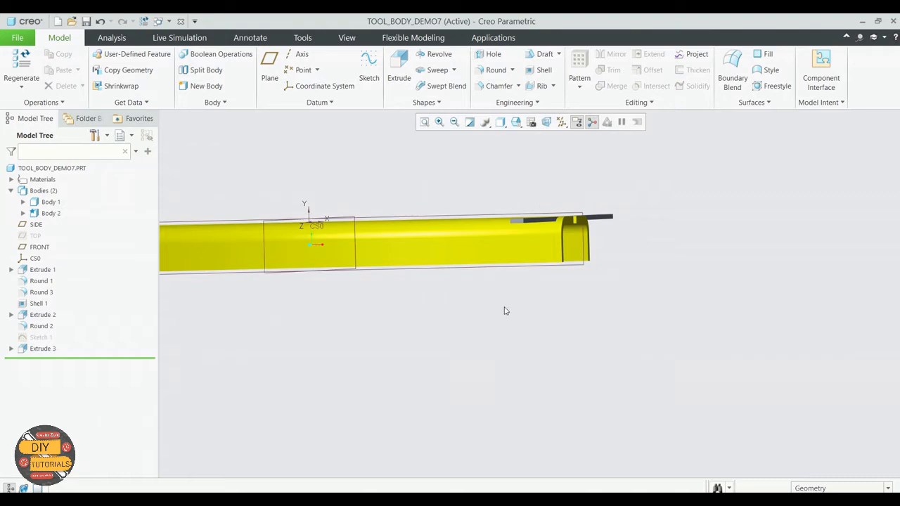
click(503, 86)
click(612, 226)
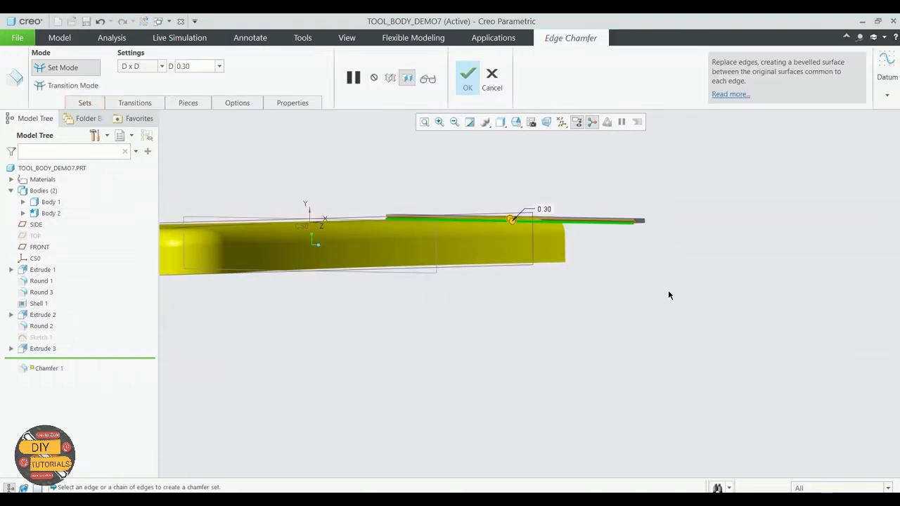
middle_drag(669, 292, 633, 264)
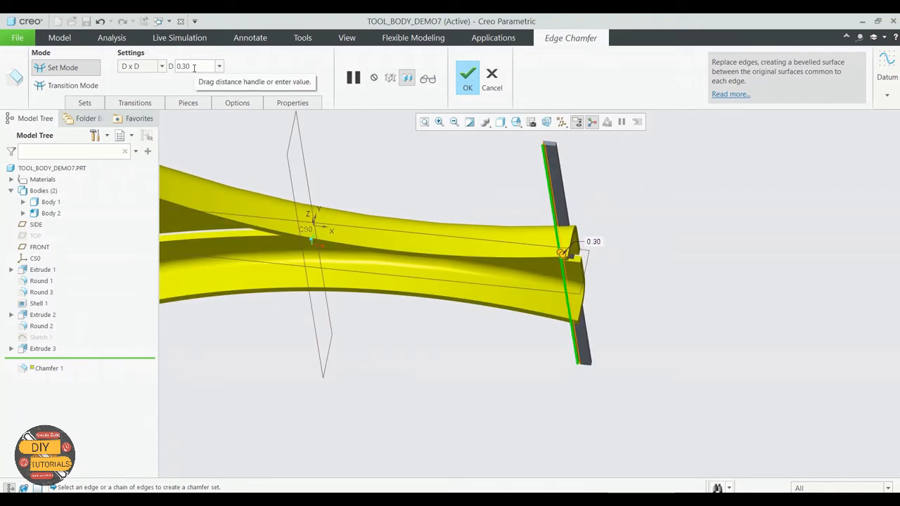
double_click(194, 68)
text(0.)
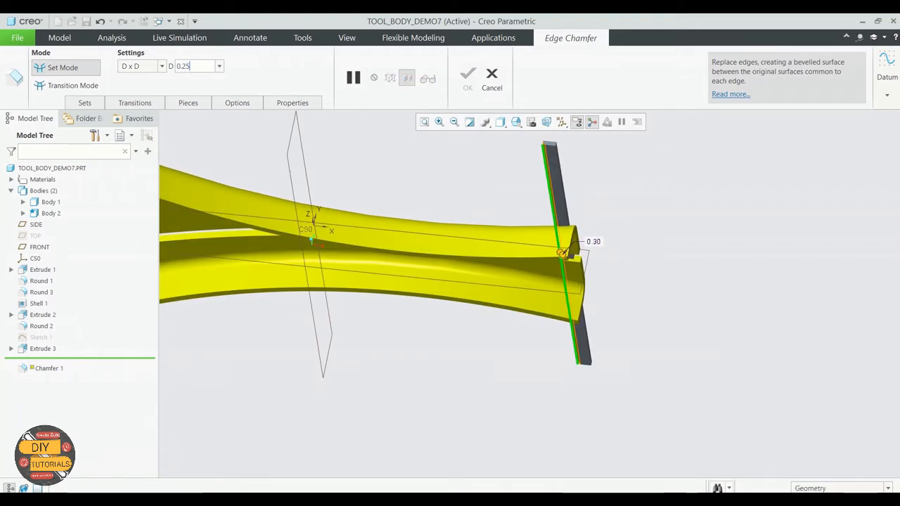
text(25)
key(Return)
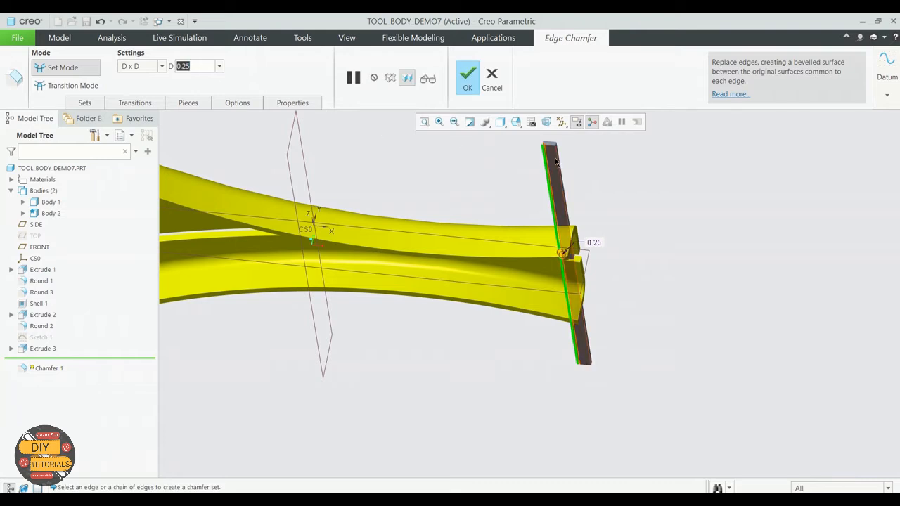
middle_drag(621, 181, 591, 253)
click(468, 77)
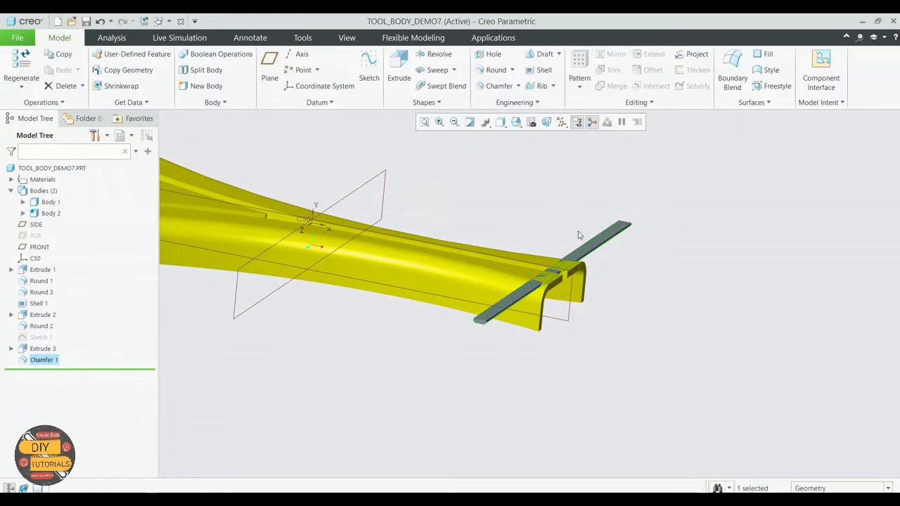
scroll(635, 288, up, 3)
mouse_move(589, 195)
middle_down()
mouse_move(572, 190)
mouse_move(584, 195)
mouse_move(577, 203)
middle_up()
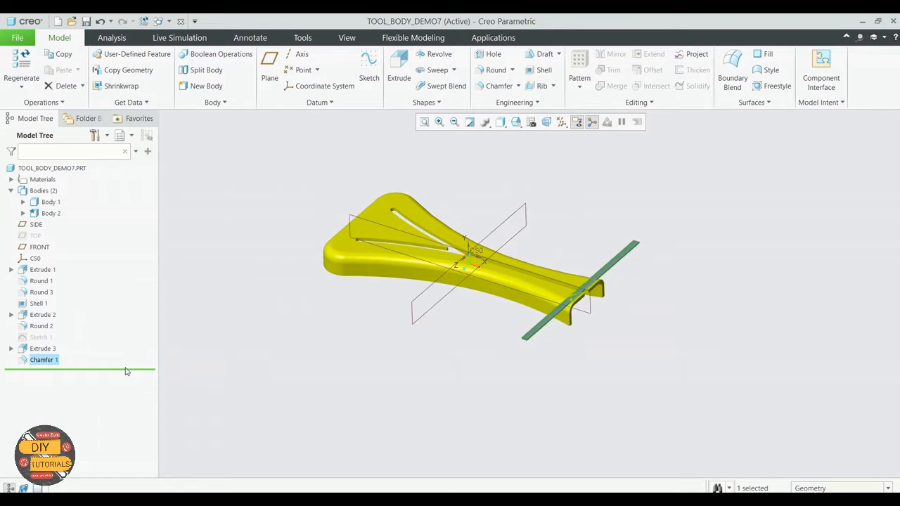
ctrl+click(41, 348)
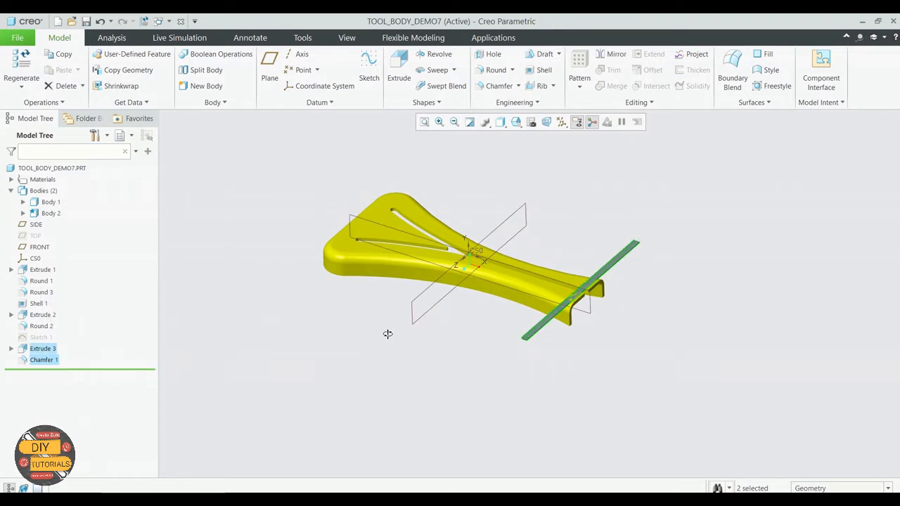
middle_drag(388, 334, 414, 342)
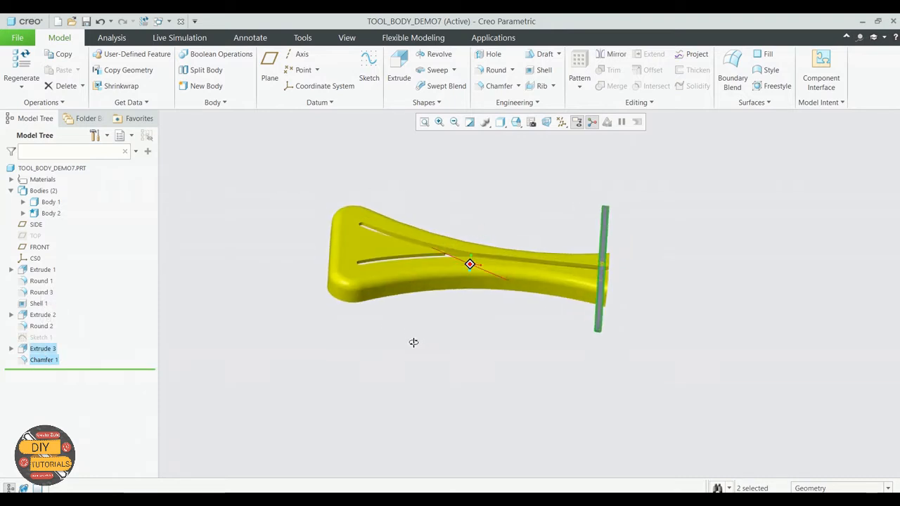
click(287, 389)
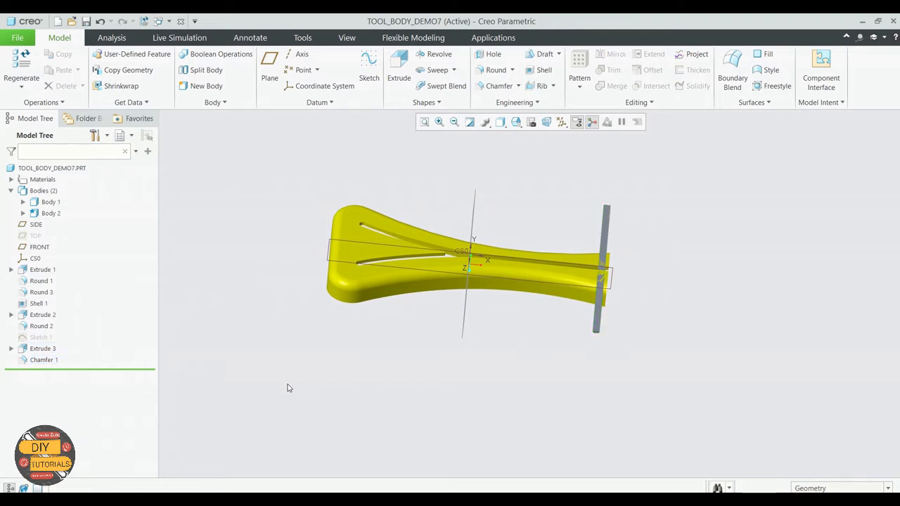
click(48, 215)
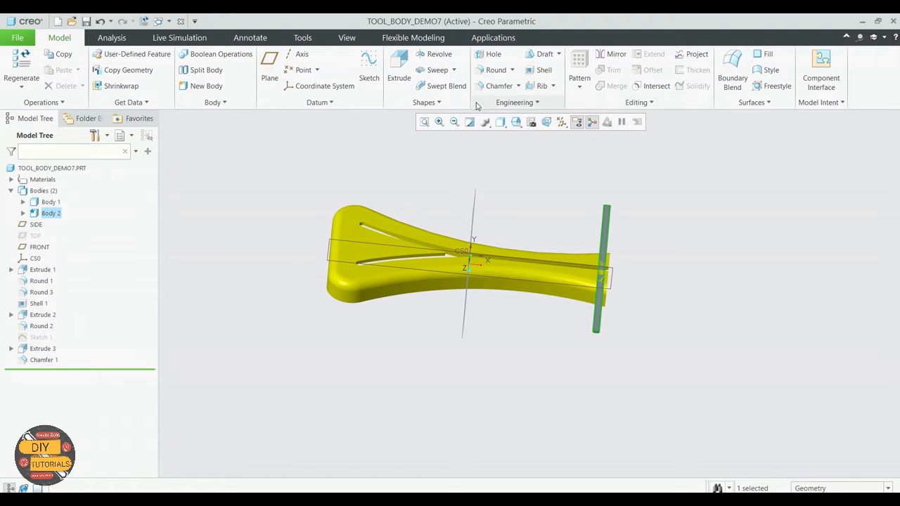
Start a geometry pattern of Extrude 3 and Chamfer 1 together, using the Direction pattern type.
click(44, 348)
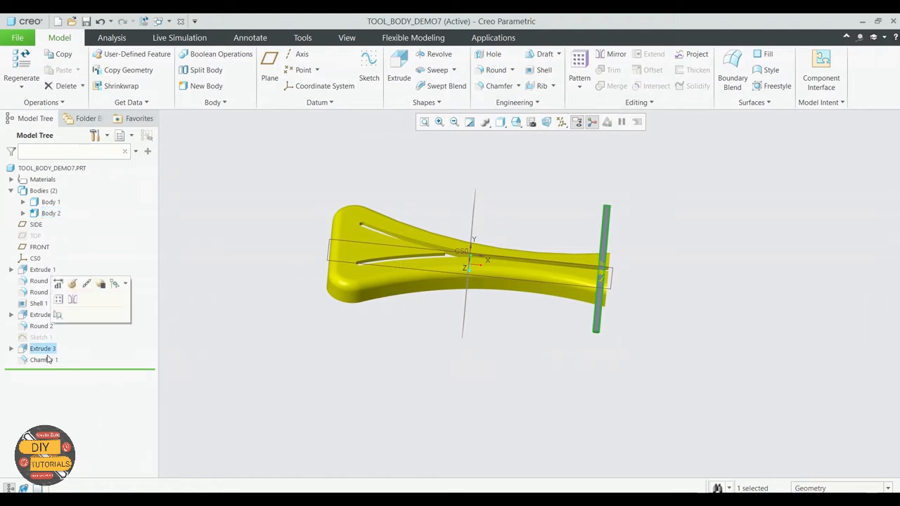
ctrl+click(44, 360)
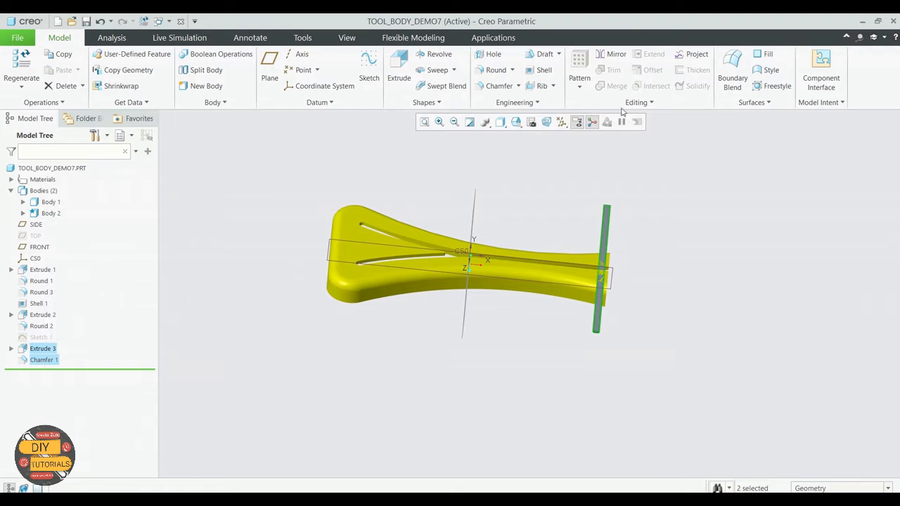
click(581, 88)
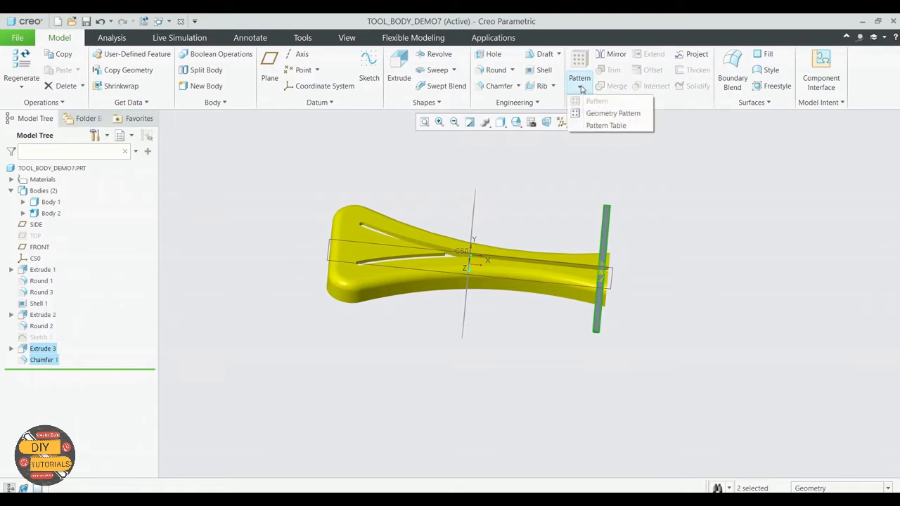
click(606, 112)
middle_drag(666, 224, 649, 219)
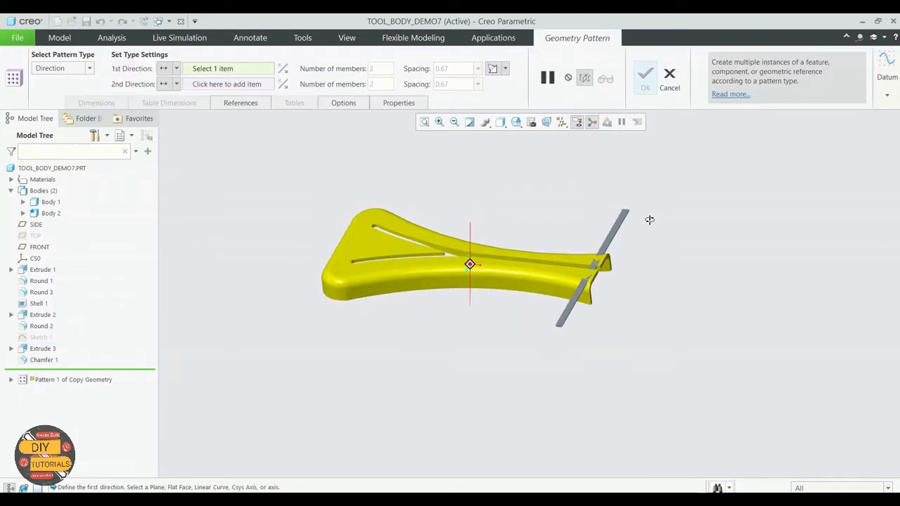
click(88, 68)
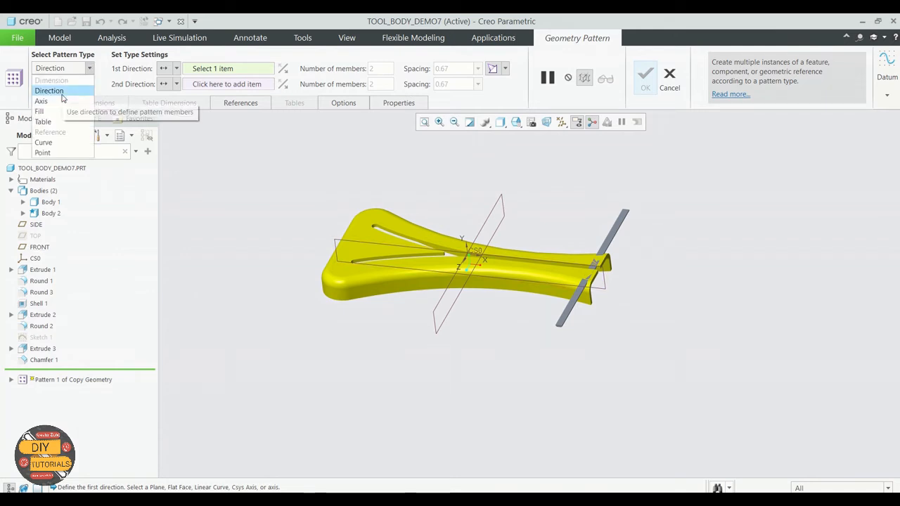
click(62, 93)
click(561, 123)
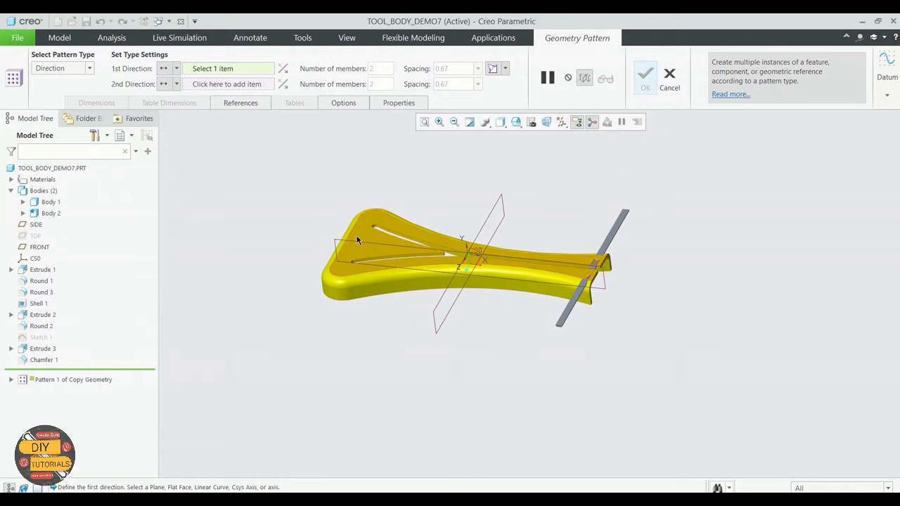
Try the FRONT plane as the first pattern direction with 27 members.
click(338, 242)
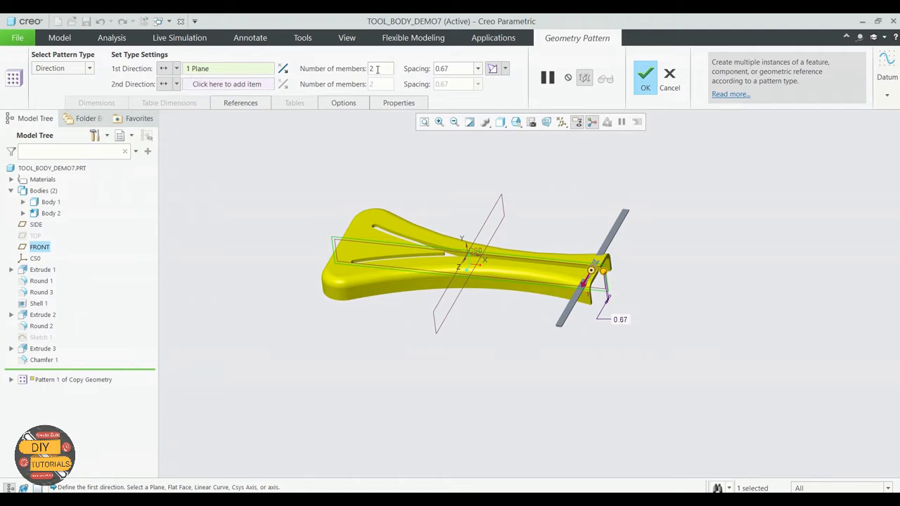
click(377, 69)
key(BackSpace)
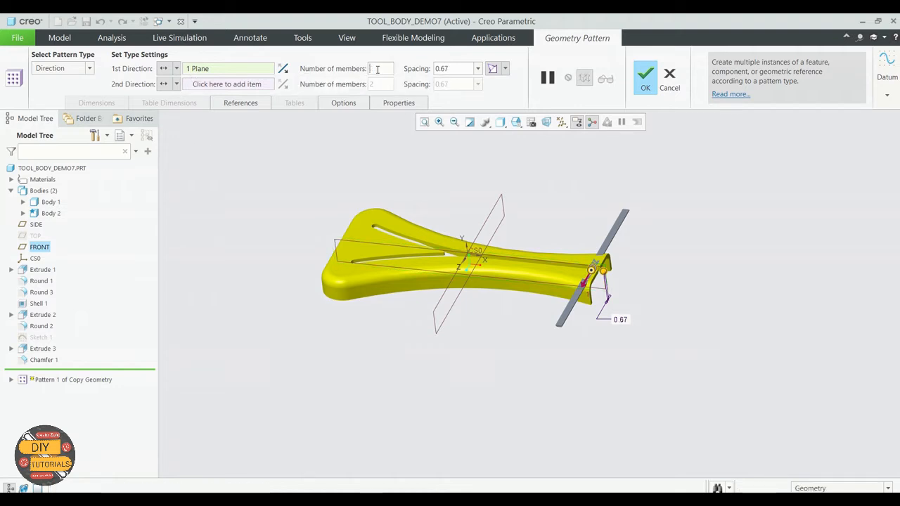
text(27)
key(Return)
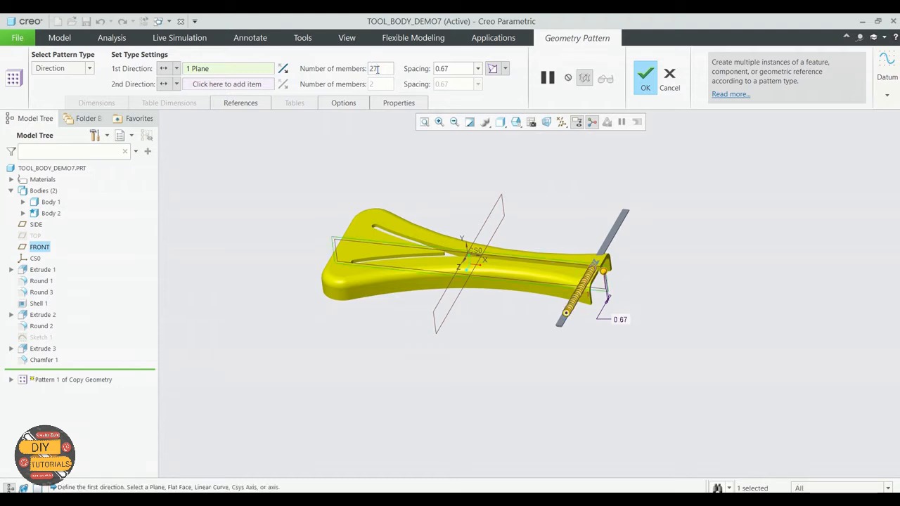
click(377, 69)
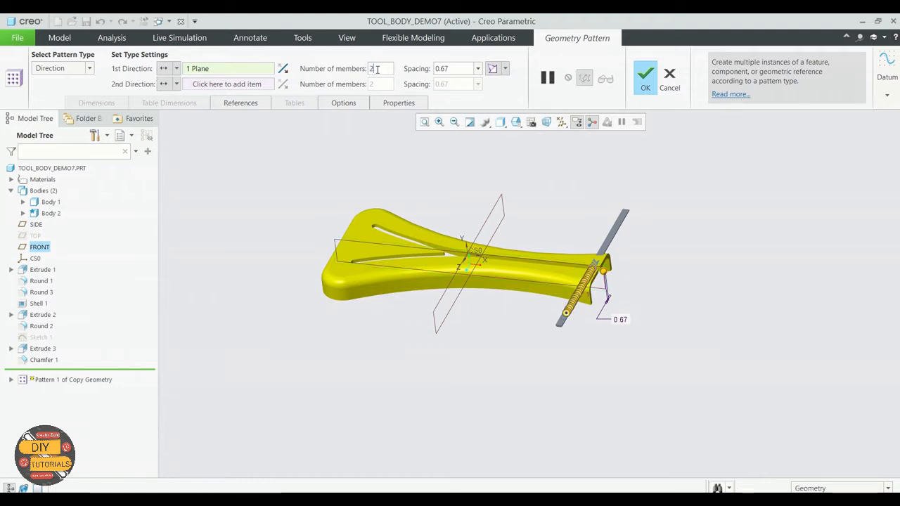
key(BackSpace)
key(BackSpace)
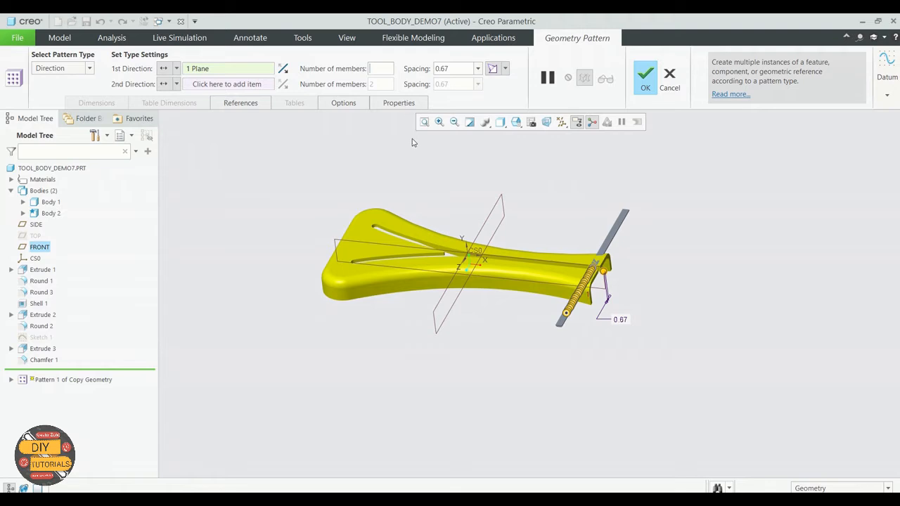
Replace the first direction reference with the SIDE plane and flip the direction so the bars run towards the wide end.
right_click(202, 69)
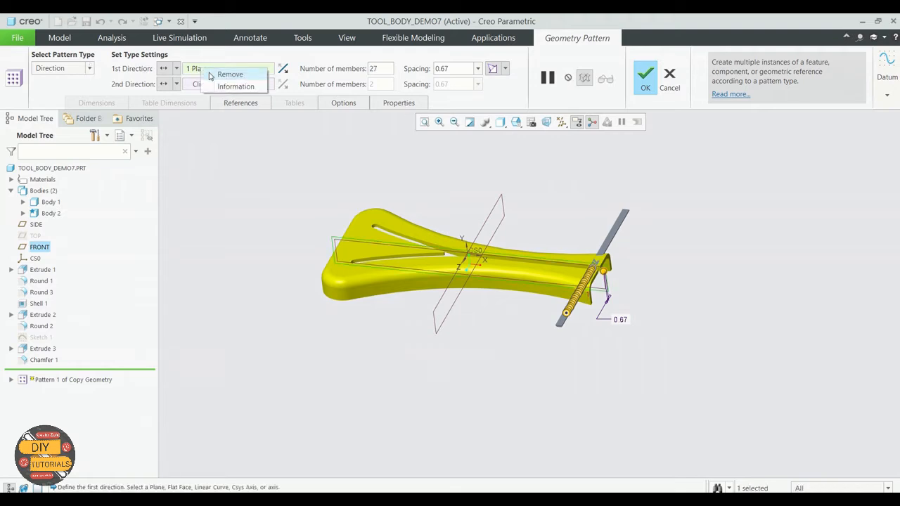
click(226, 72)
click(442, 308)
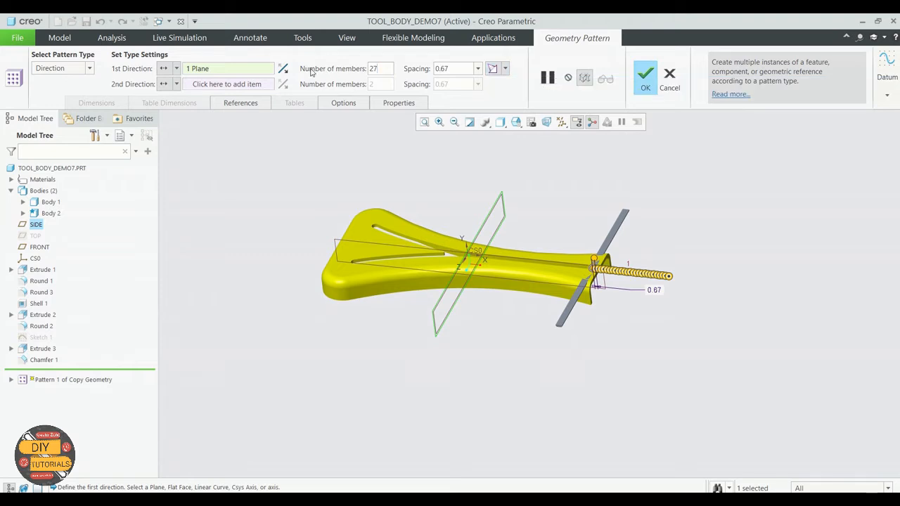
click(283, 69)
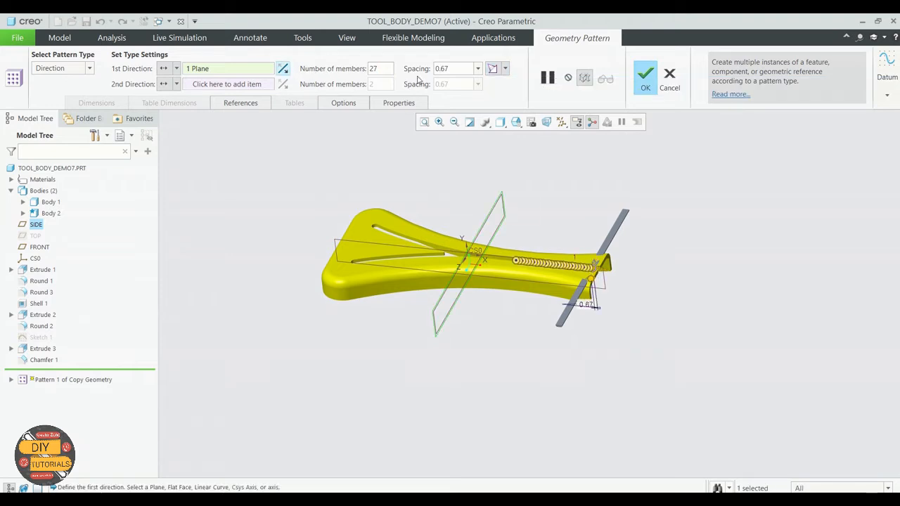
Try first-direction spacings of 0.50, 2.00, 3.00 and 2.50 for the bar pattern.
double_click(449, 69)
text(0)
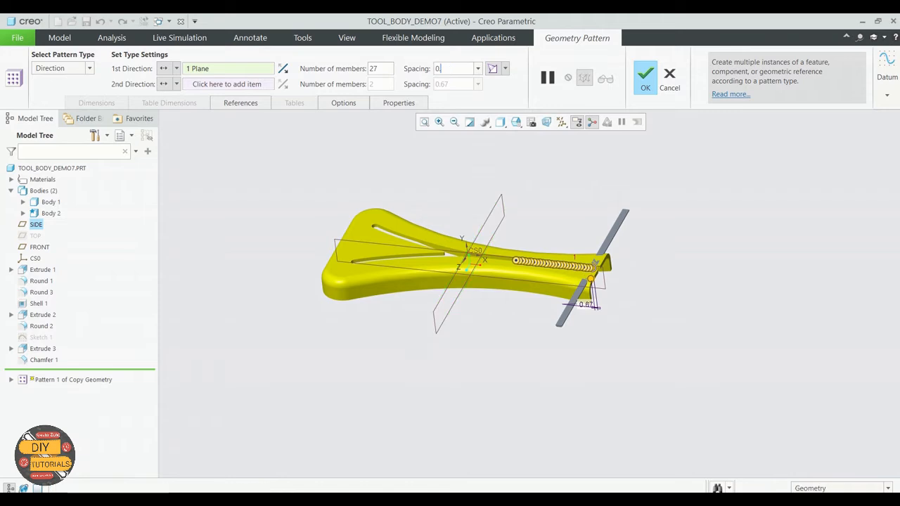
text(.50)
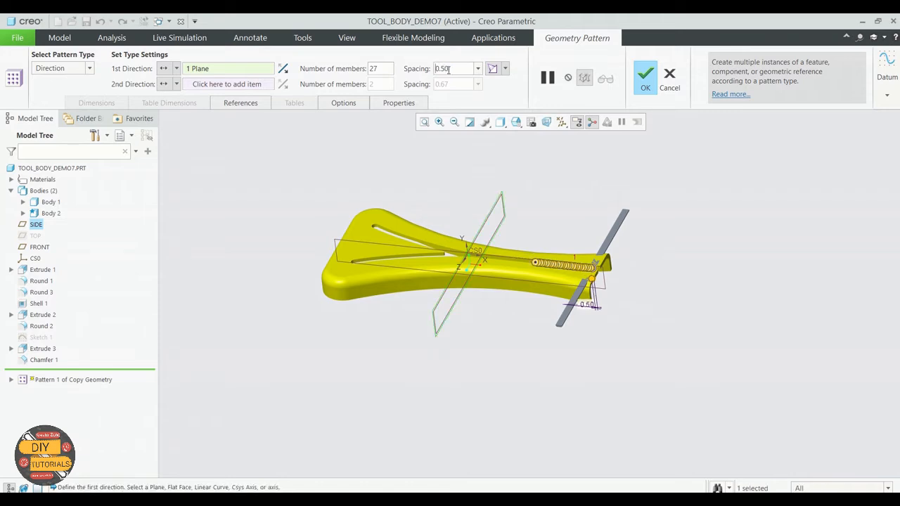
drag(449, 69, 434, 68)
text(2.00)
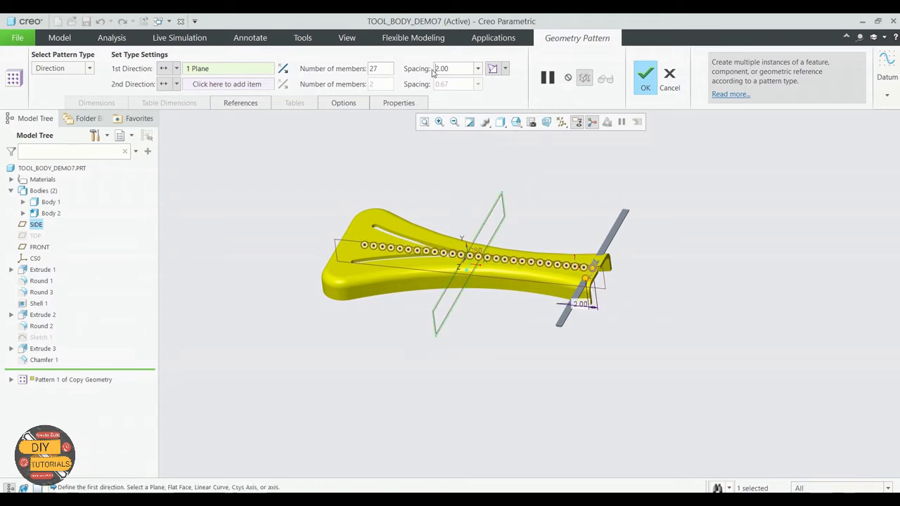
drag(451, 69, 426, 60)
text(3.00)
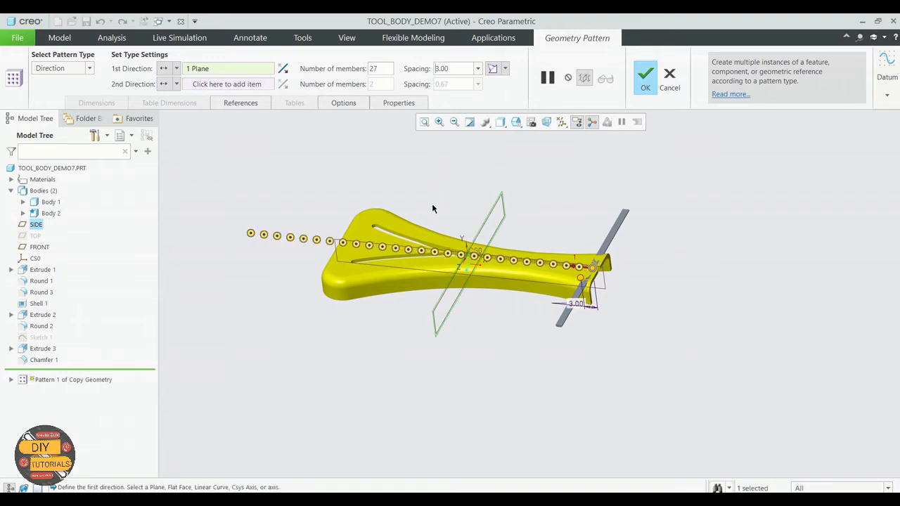
middle_drag(433, 209, 455, 203)
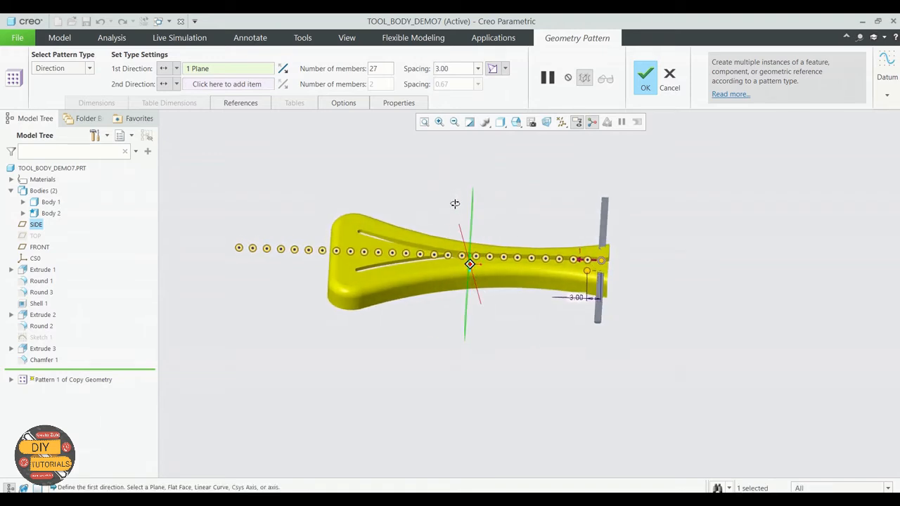
drag(464, 69, 431, 66)
text(2.50)
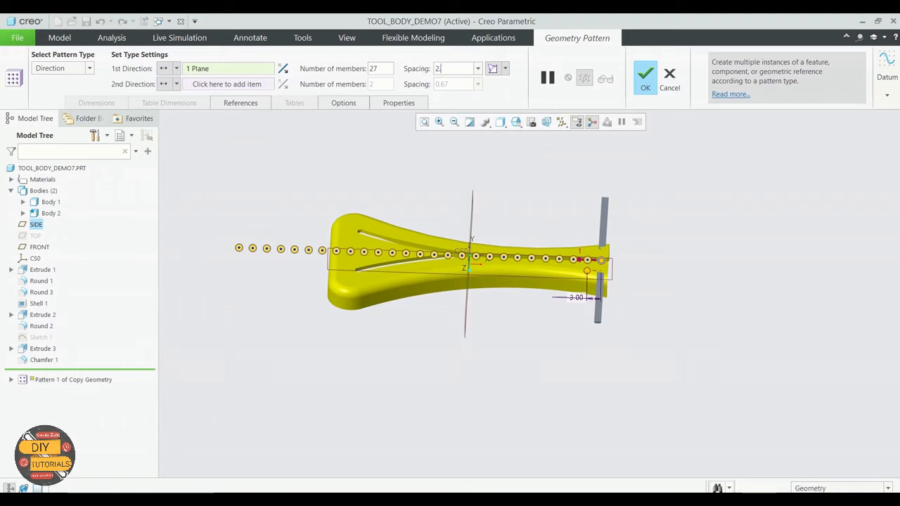
key(Return)
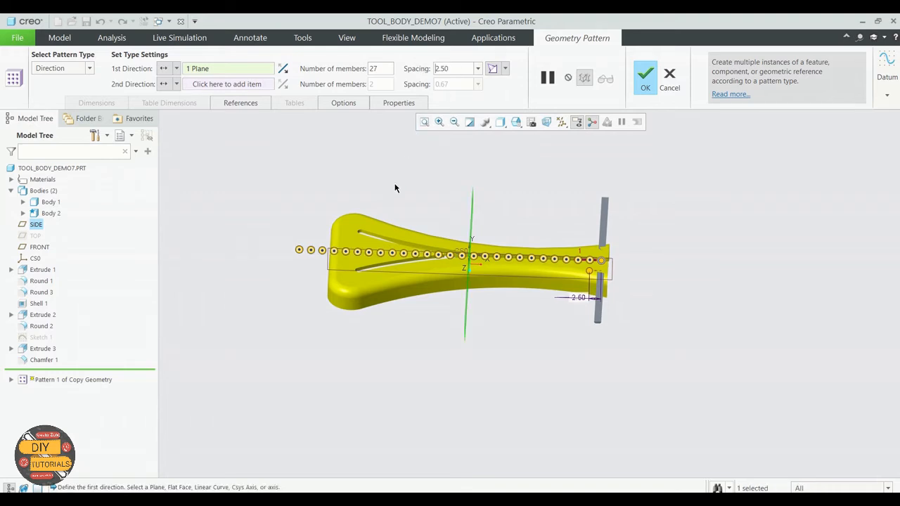
mouse_move(396, 187)
middle_down()
mouse_move(382, 193)
mouse_move(386, 229)
mouse_move(373, 213)
mouse_move(365, 233)
mouse_move(381, 191)
middle_up()
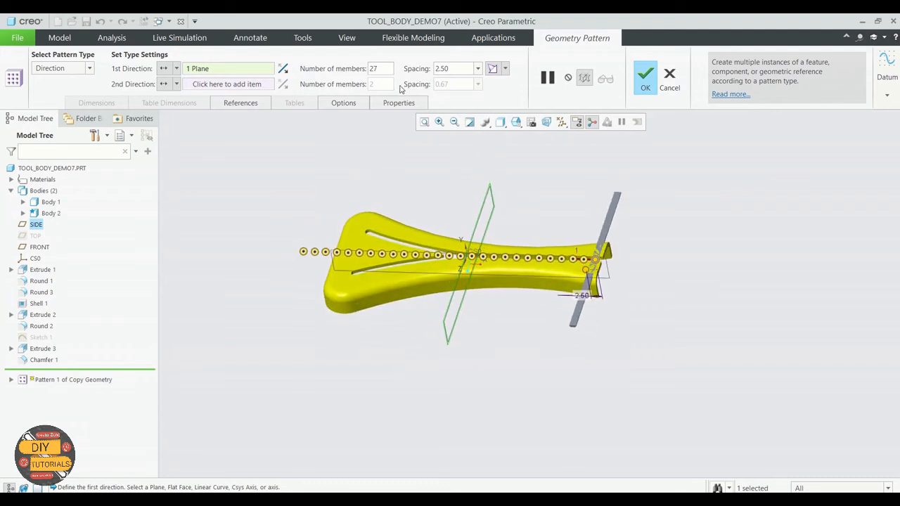
Set the spacing of the bar pattern in the first direction to 5.00.
drag(451, 68, 433, 69)
text(5)
key(Return)
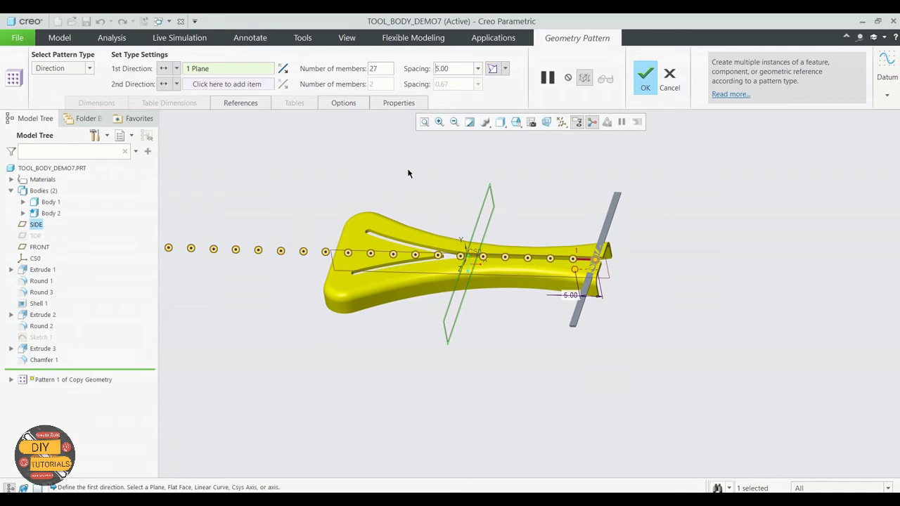
middle_drag(413, 175, 421, 199)
middle_drag(402, 175, 415, 177)
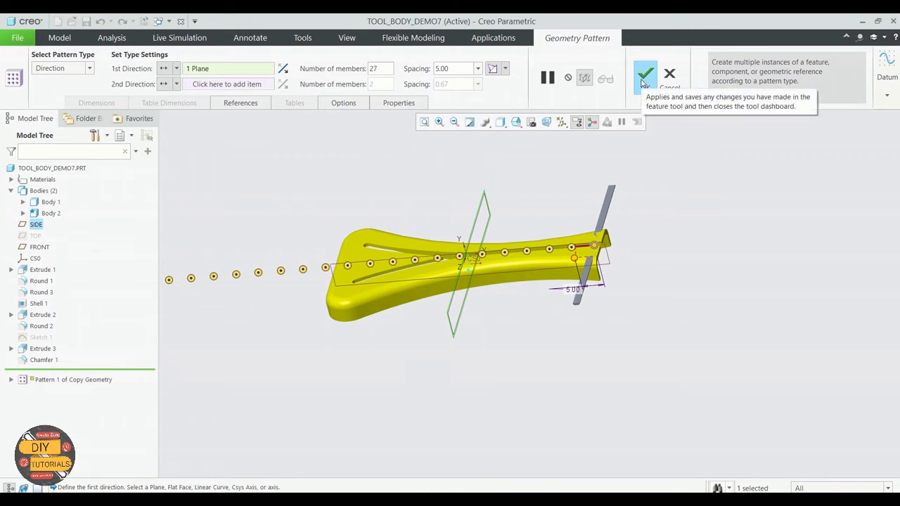
Set the number of members in the first direction to 15 and complete the geometry pattern.
drag(382, 69, 371, 71)
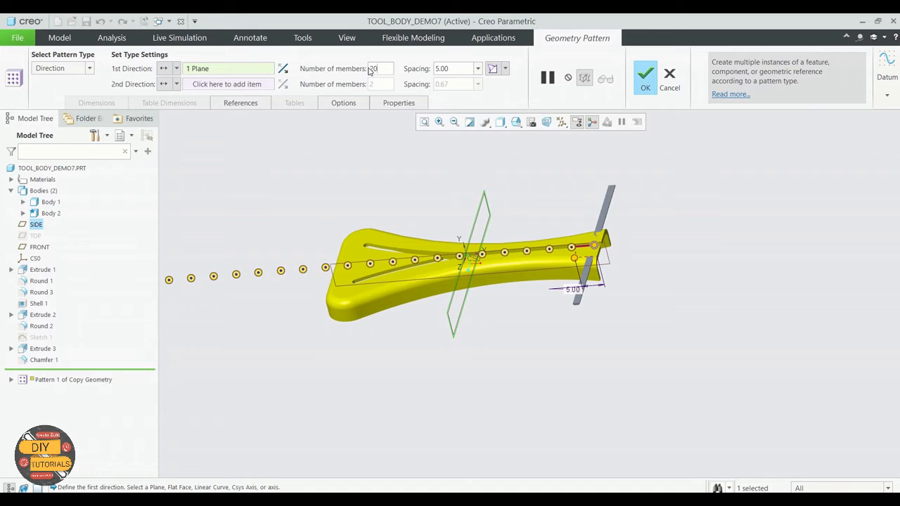
drag(380, 68, 364, 68)
text(15)
click(647, 77)
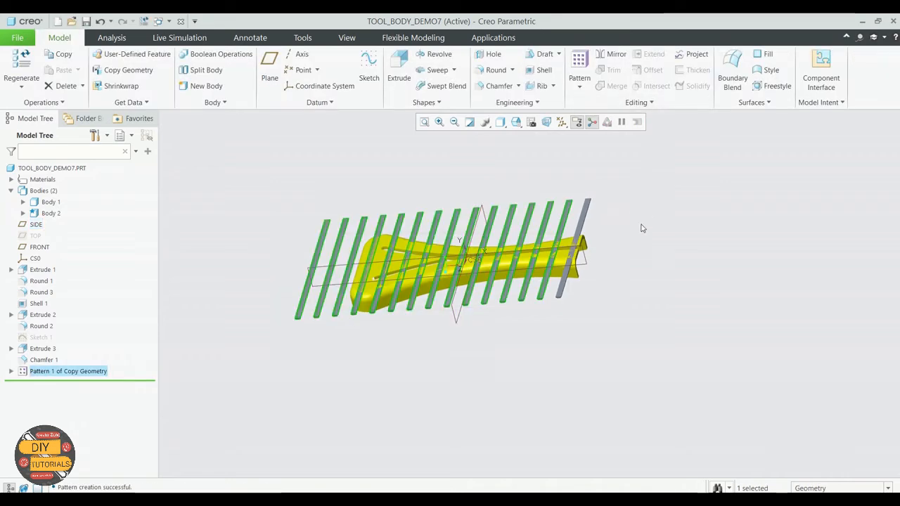
middle_drag(641, 228, 678, 261)
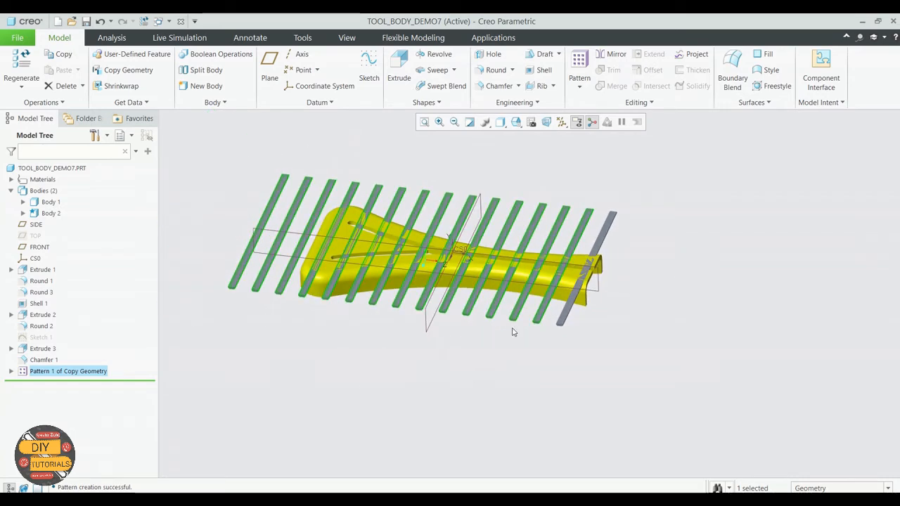
click(370, 363)
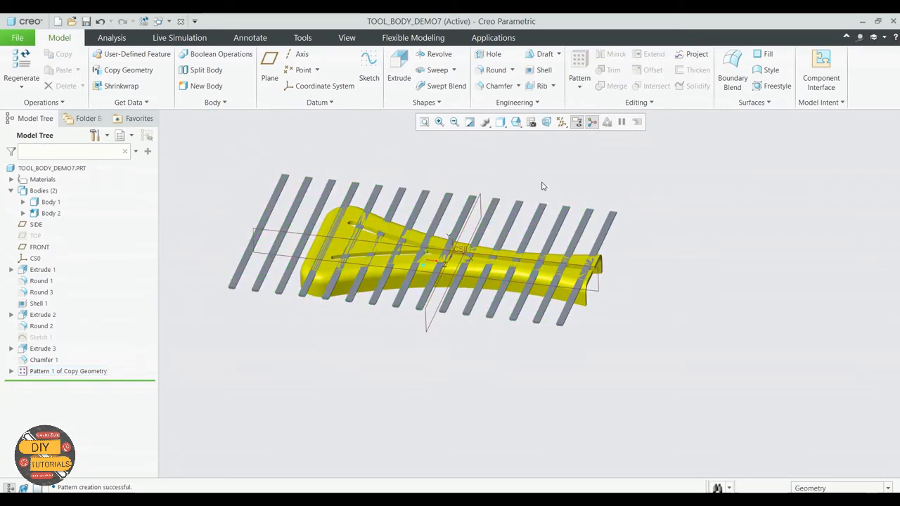
Start a sketch on the tool body's upper surface, with the SIDE plane as the Right orientation reference.
click(369, 73)
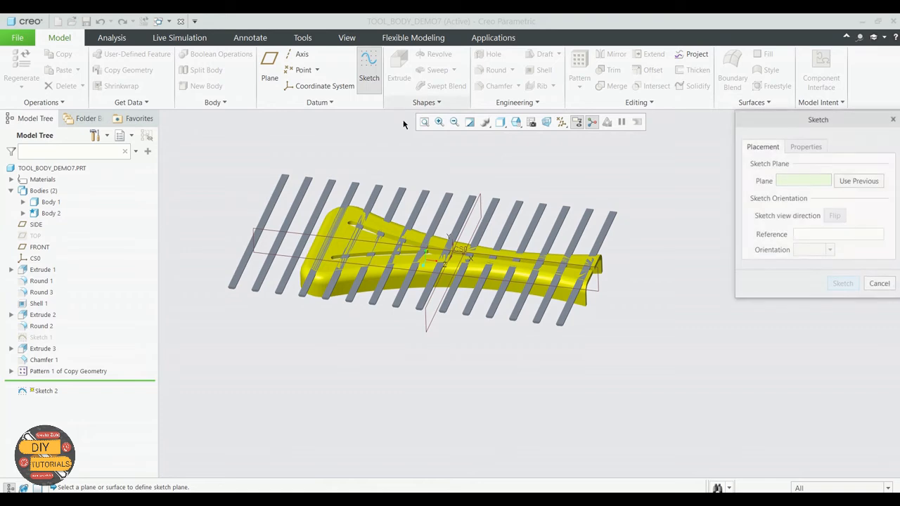
click(400, 237)
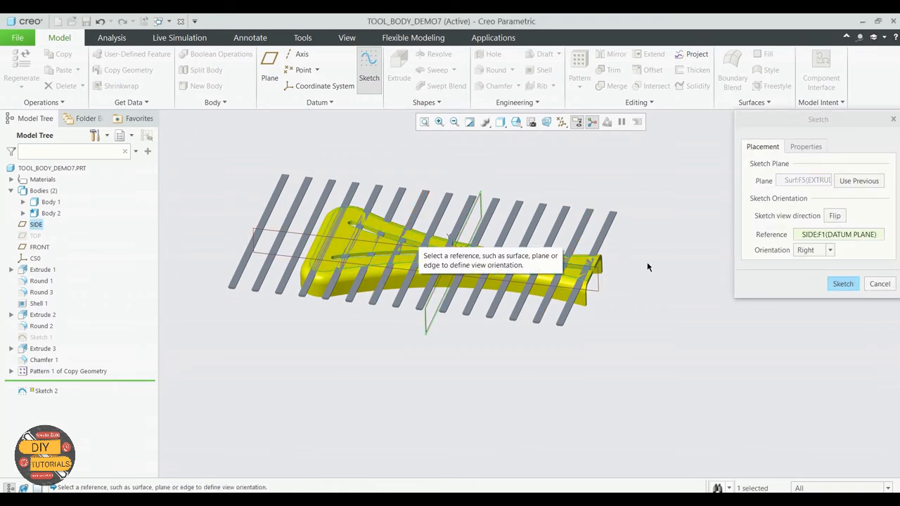
click(843, 285)
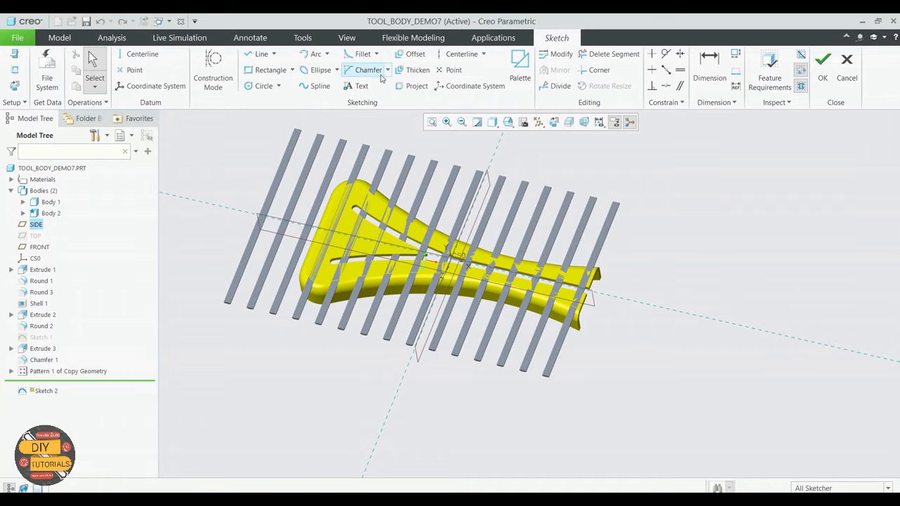
Offset the complete edge loop of the upper surface by 0.25 and finish the sketch.
click(412, 55)
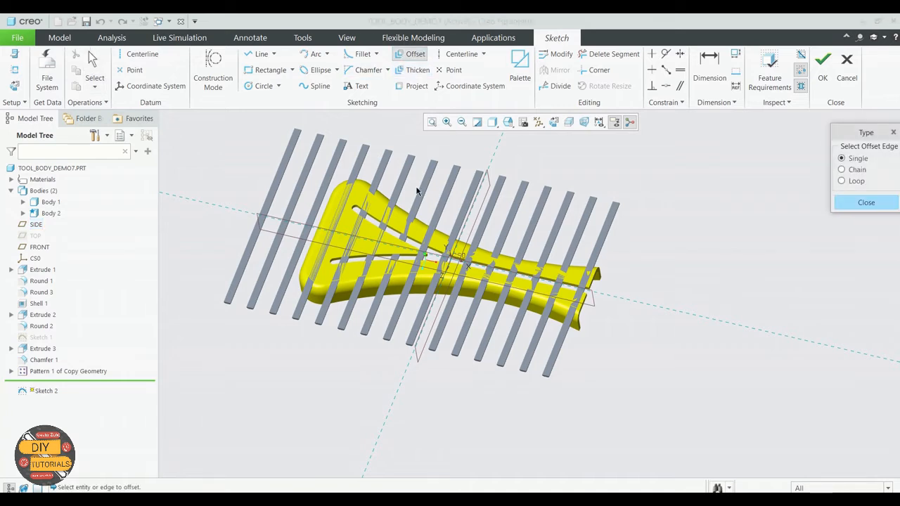
click(844, 181)
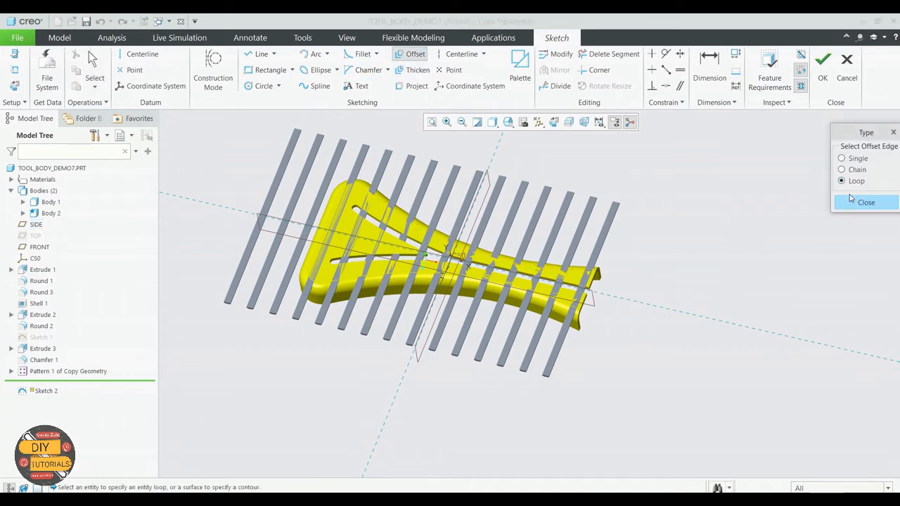
click(546, 274)
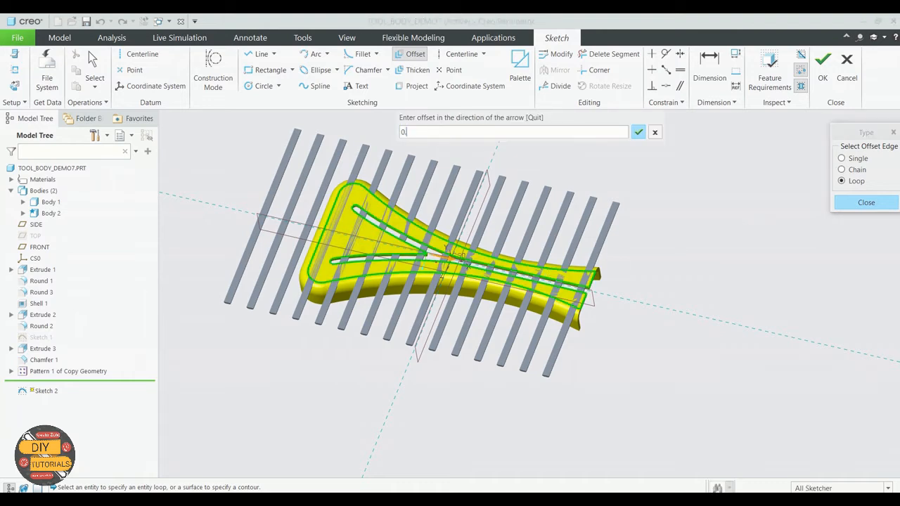
key(Return)
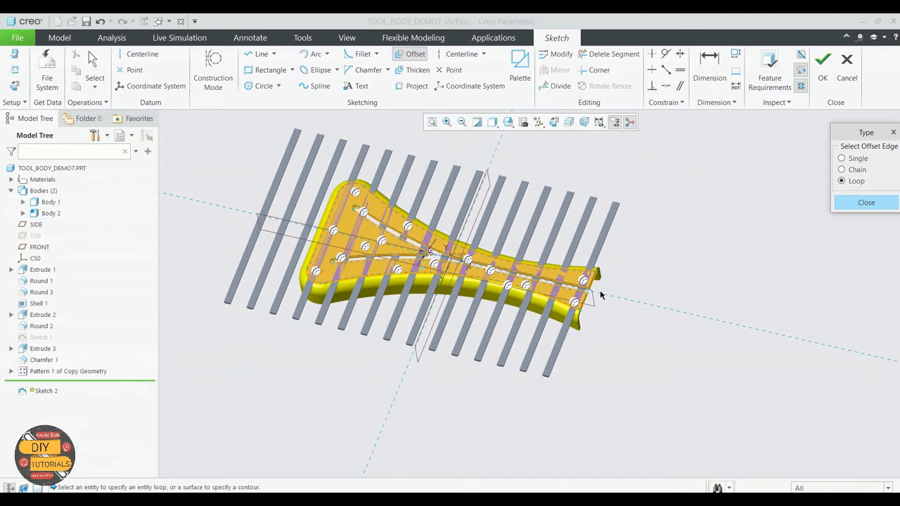
scroll(583, 288, up, 5)
scroll(612, 235, down, 2)
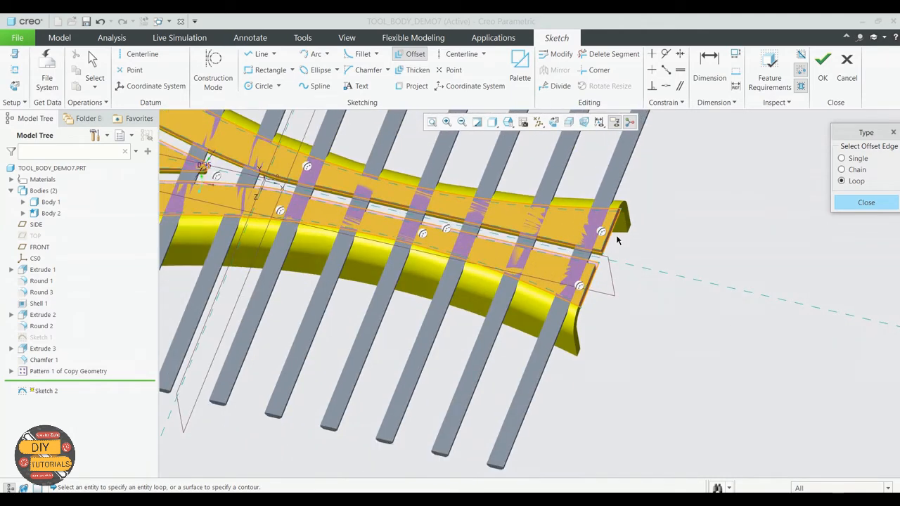
scroll(617, 238, up, 2)
middle_drag(694, 231, 692, 209)
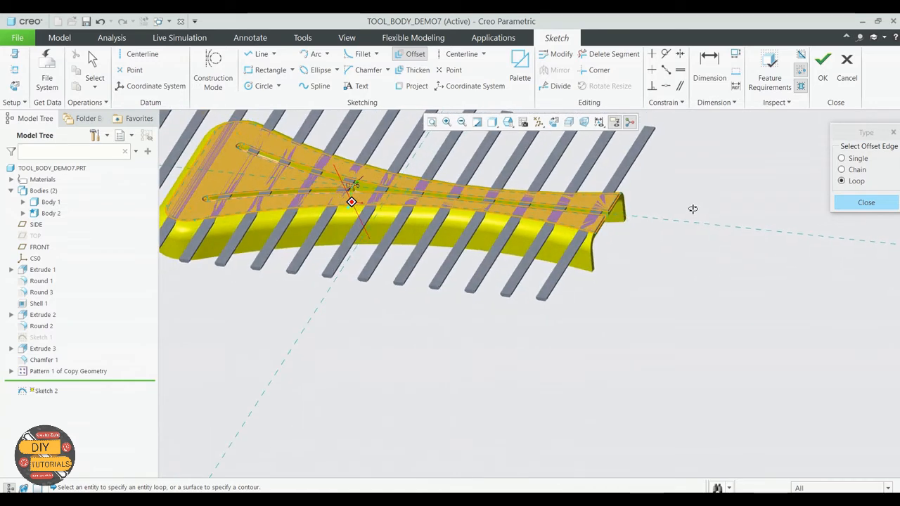
scroll(706, 237, up, 2)
scroll(702, 274, up, 2)
scroll(681, 180, down, 1)
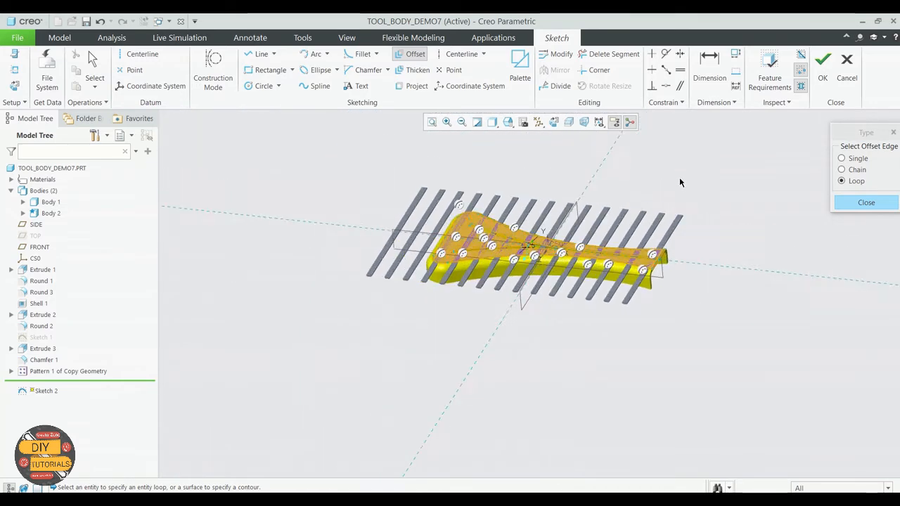
scroll(680, 180, down, 1)
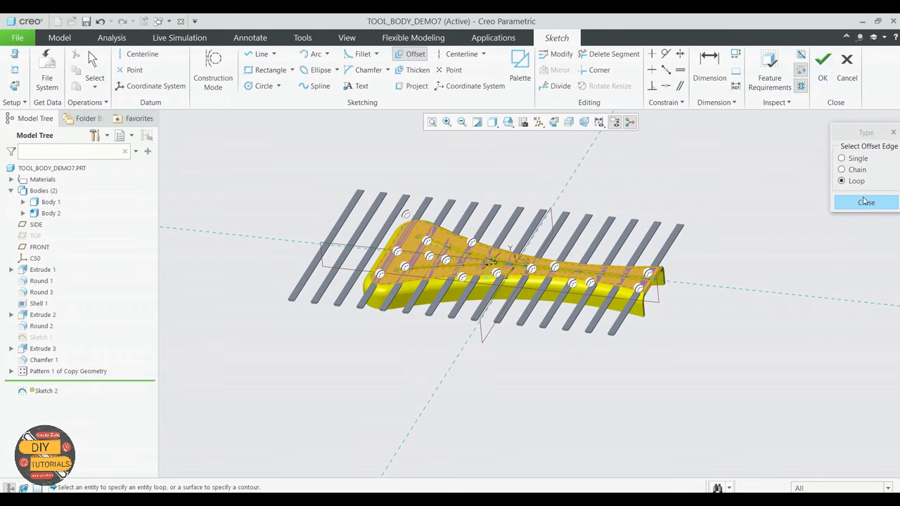
click(865, 203)
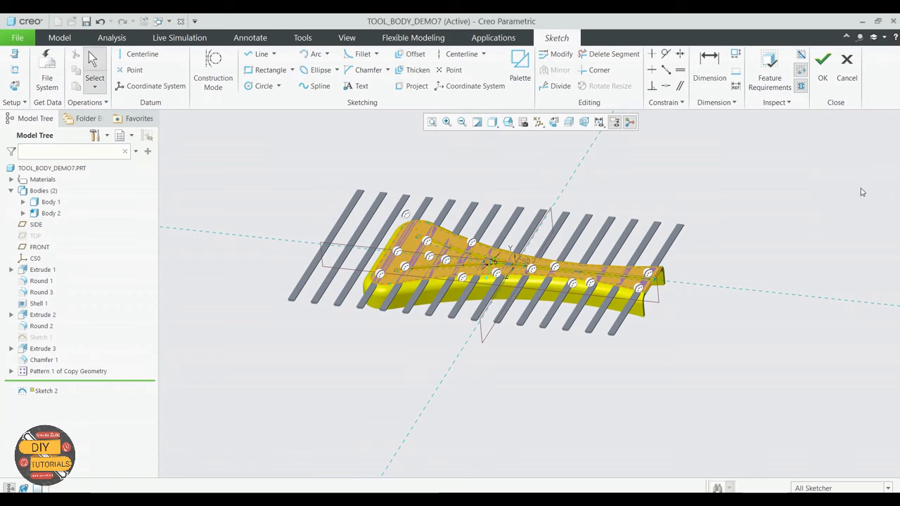
click(821, 73)
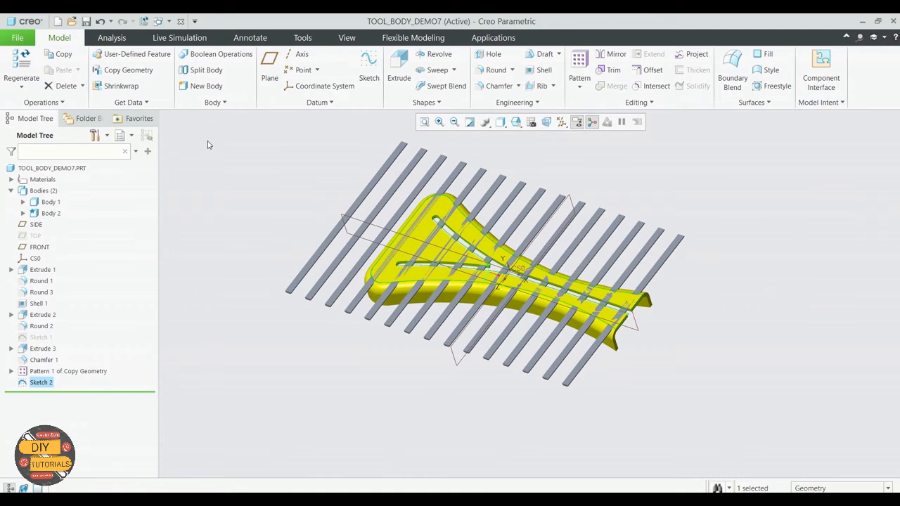
Extrude the offset loop sketch 5.00 deep as a material-removing cut directed down into the body.
click(398, 71)
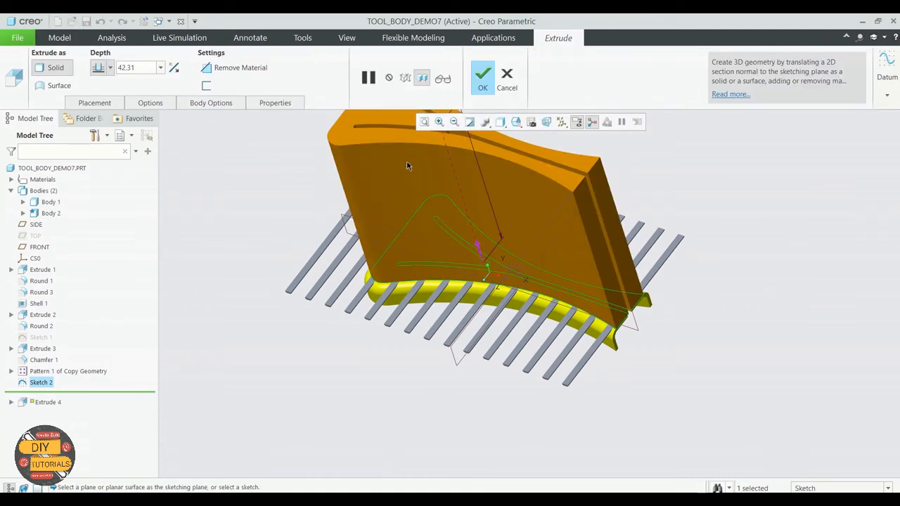
double_click(146, 68)
text(5)
key(Return)
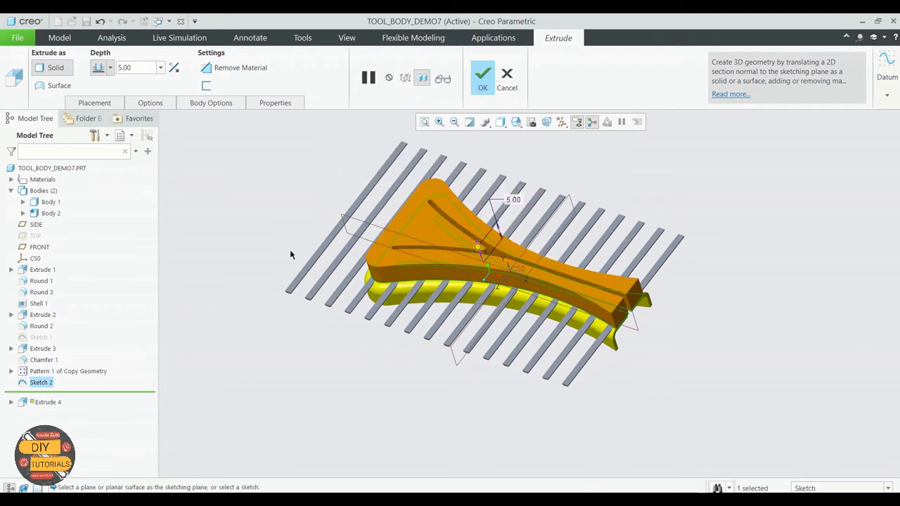
click(204, 68)
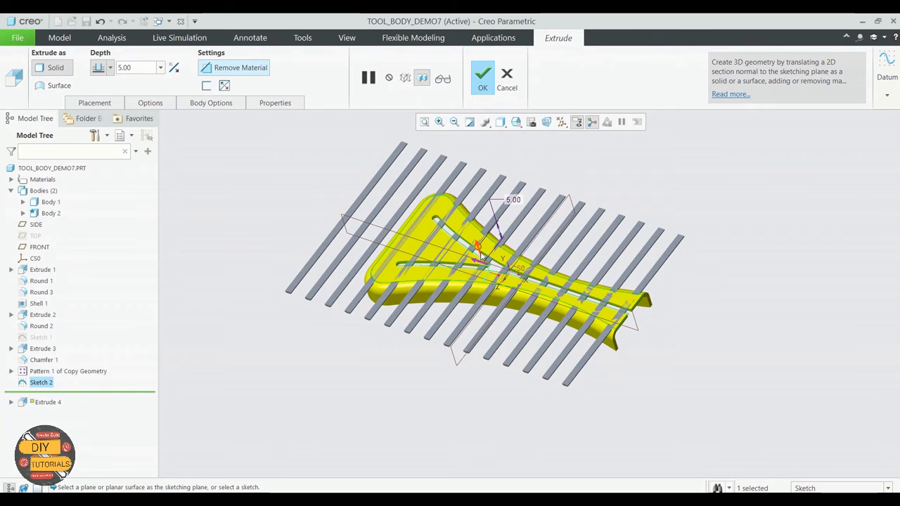
click(482, 255)
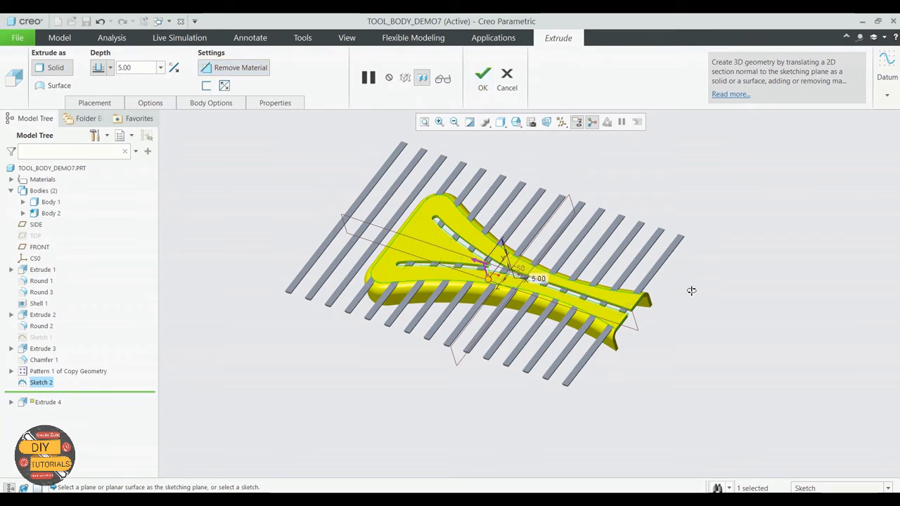
middle_drag(692, 290, 705, 306)
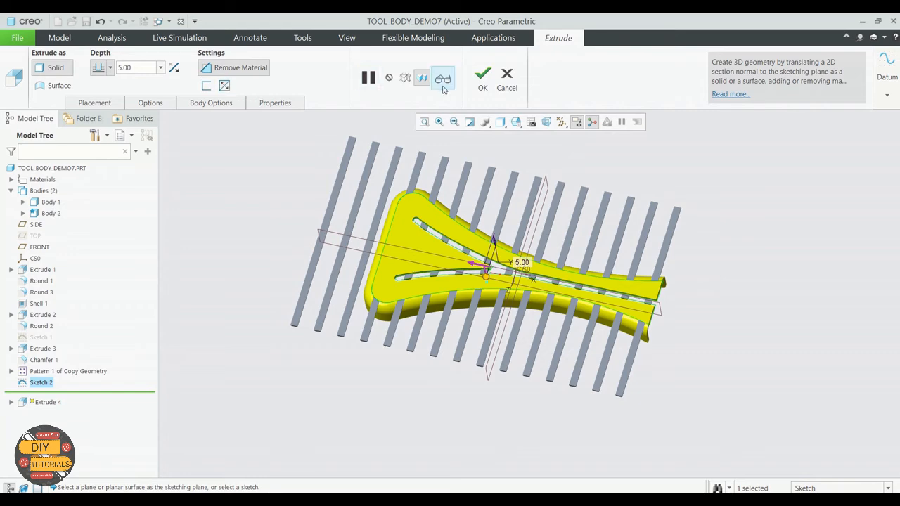
click(483, 76)
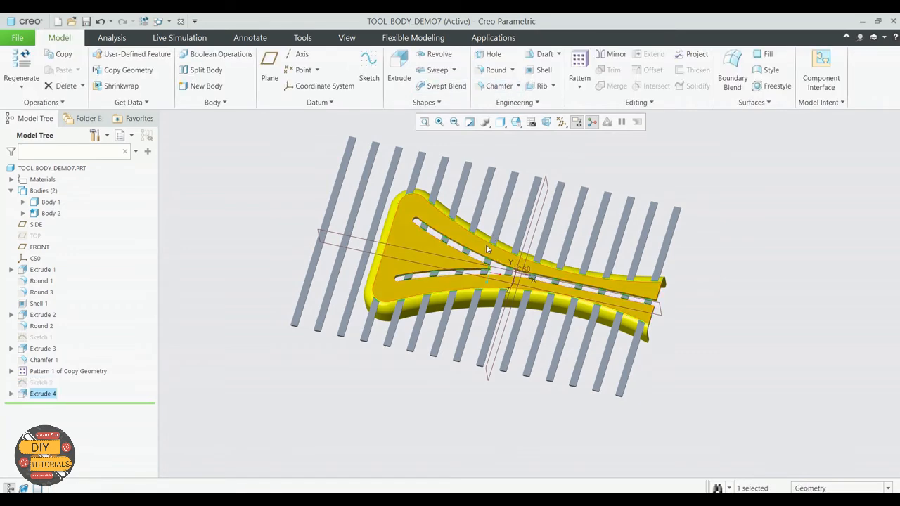
Redefine the offset loop sketch, set its offset to -0.25 to reverse the offset side, and finish the sketch.
mouse_move(487, 249)
middle_down()
mouse_move(483, 225)
mouse_move(497, 208)
mouse_move(476, 232)
mouse_move(480, 260)
mouse_move(458, 147)
mouse_move(488, 268)
middle_up()
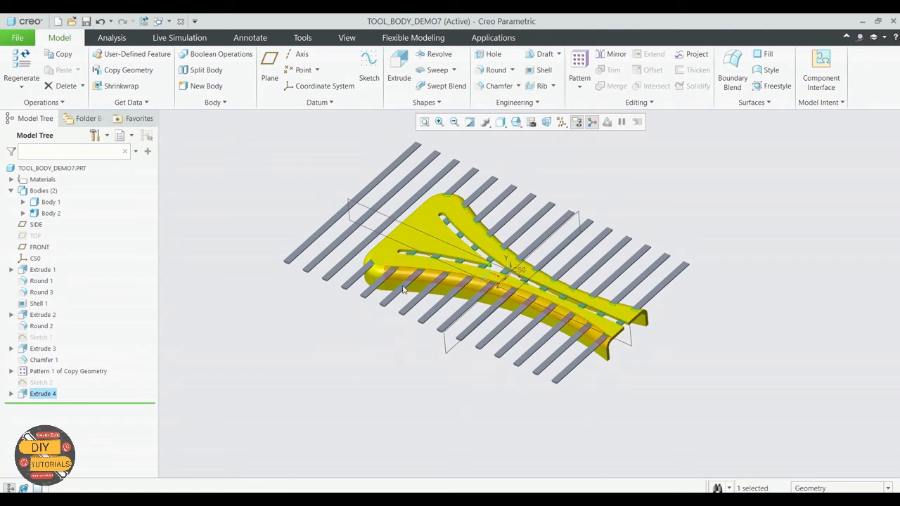
click(44, 384)
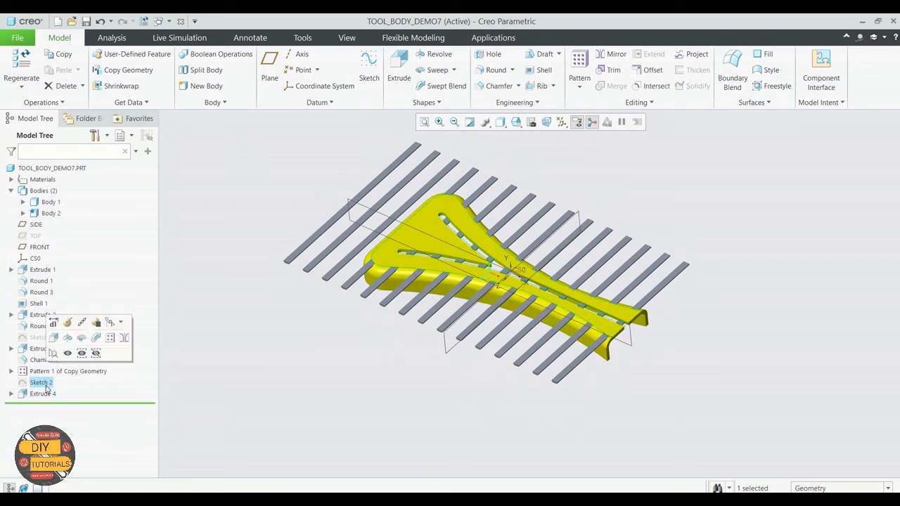
click(67, 322)
scroll(300, 249, down, 2)
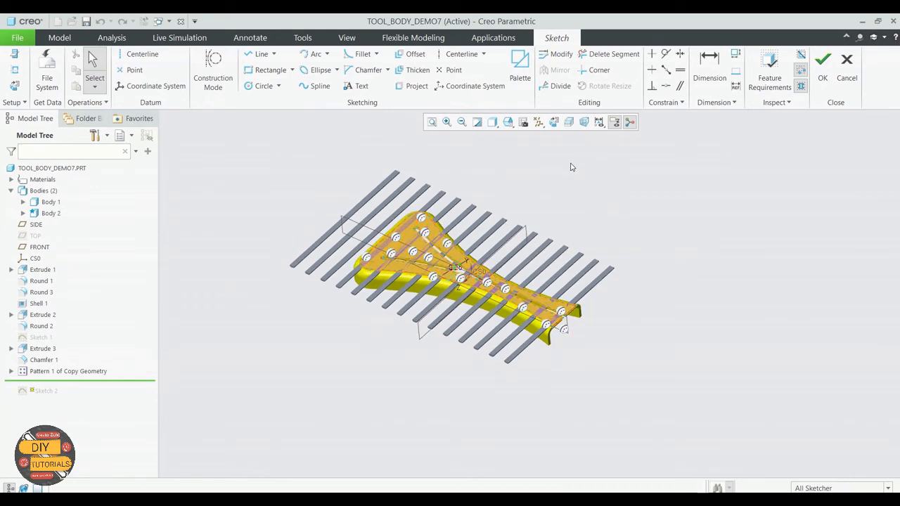
scroll(473, 276, up, 4)
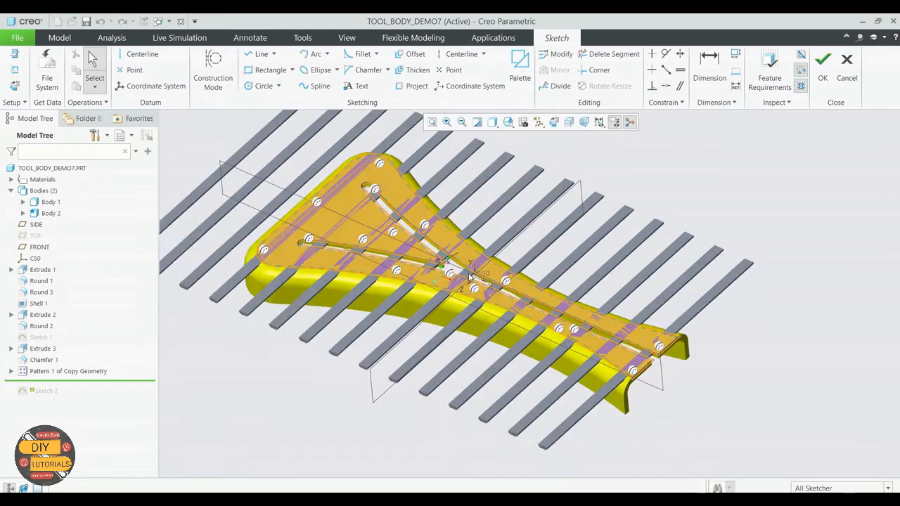
scroll(441, 262, up, 4)
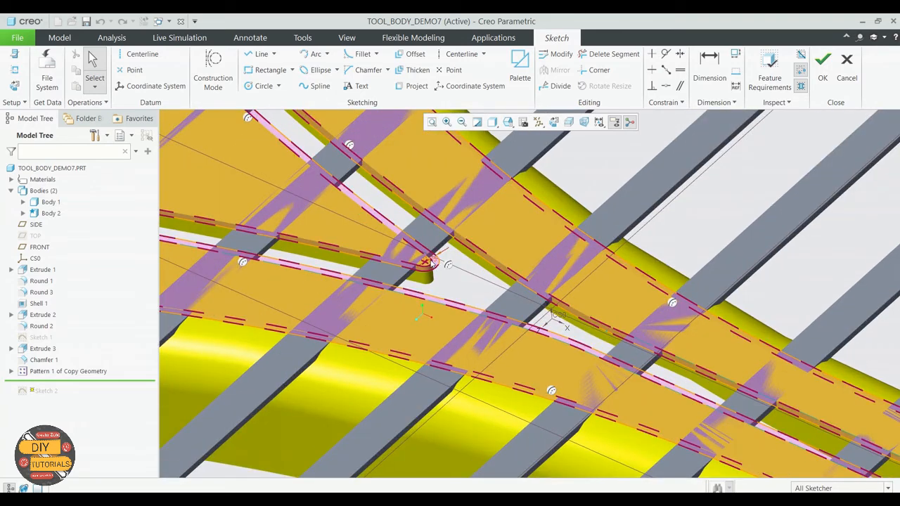
click(432, 262)
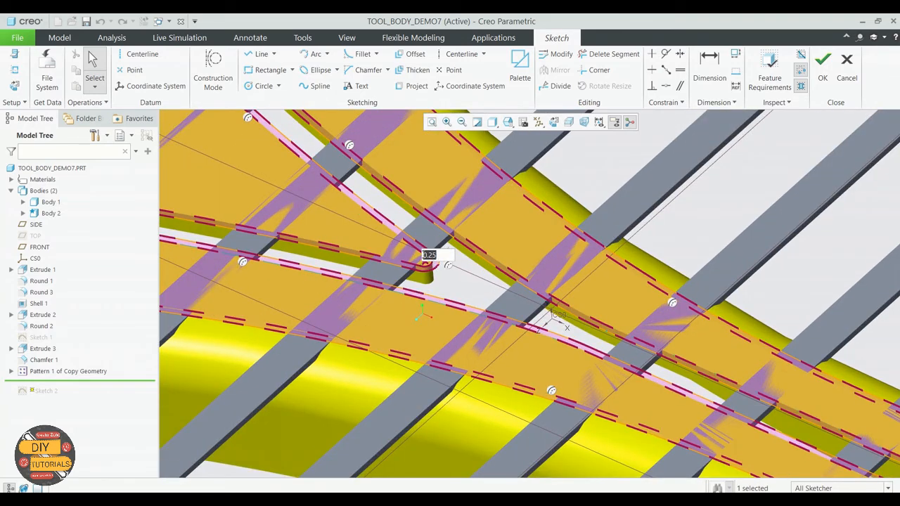
click(423, 256)
text(-)
key(Return)
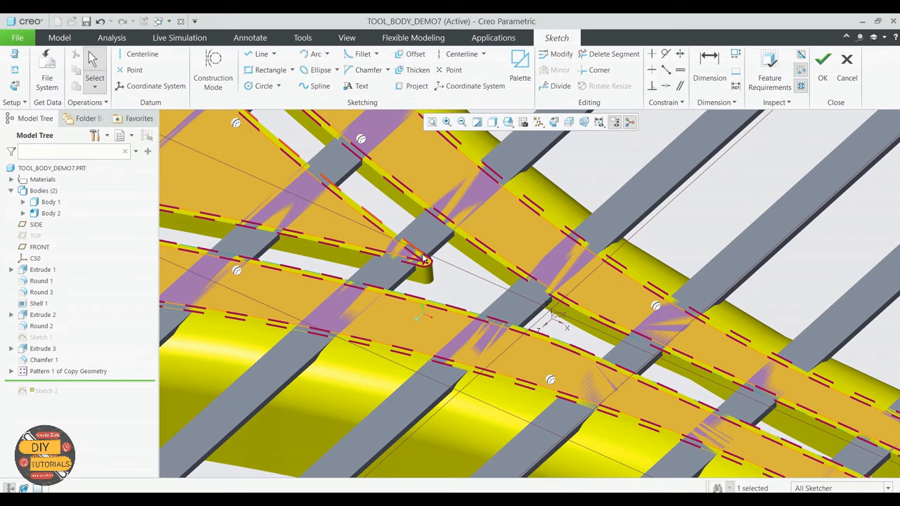
click(823, 65)
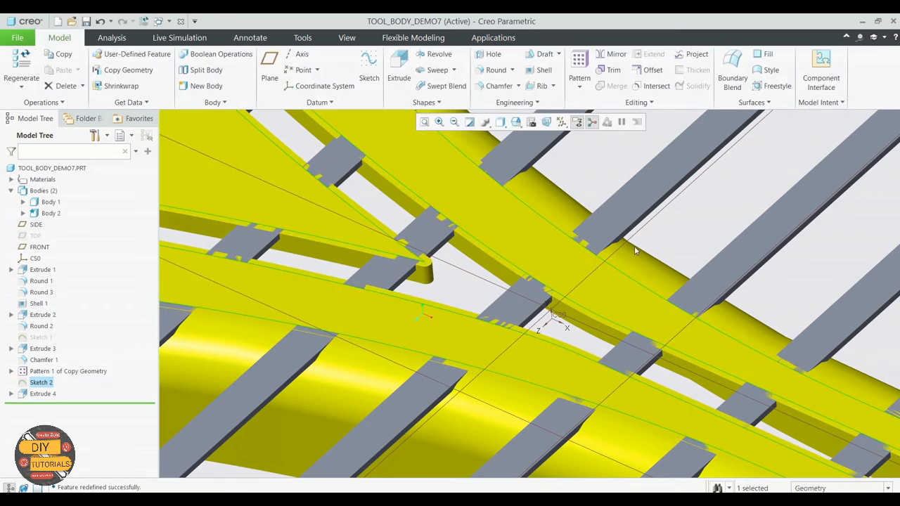
Redefine the 5.00 deep cut so it removes the material outside the sketched loop, trimming the protruding bars.
scroll(635, 246, down, 5)
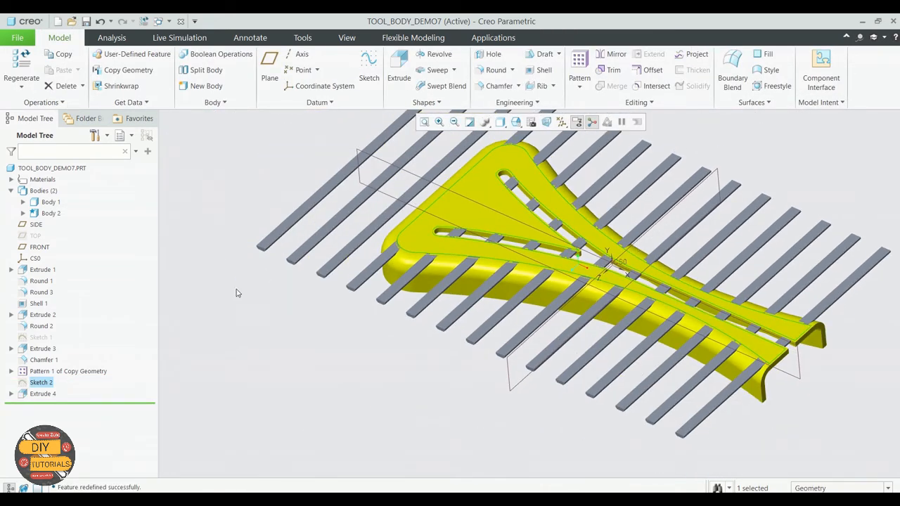
click(217, 348)
right_click(52, 396)
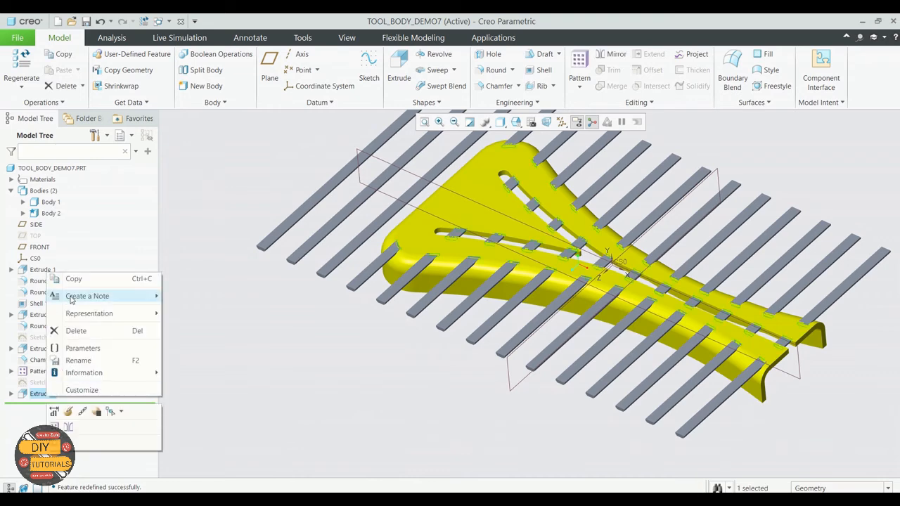
click(69, 410)
middle_drag(293, 370, 316, 344)
scroll(290, 399, down, 2)
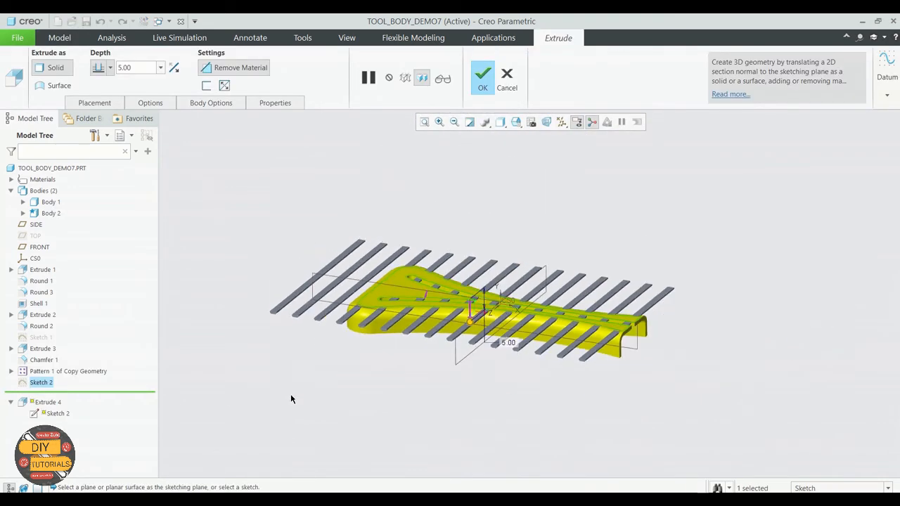
click(228, 88)
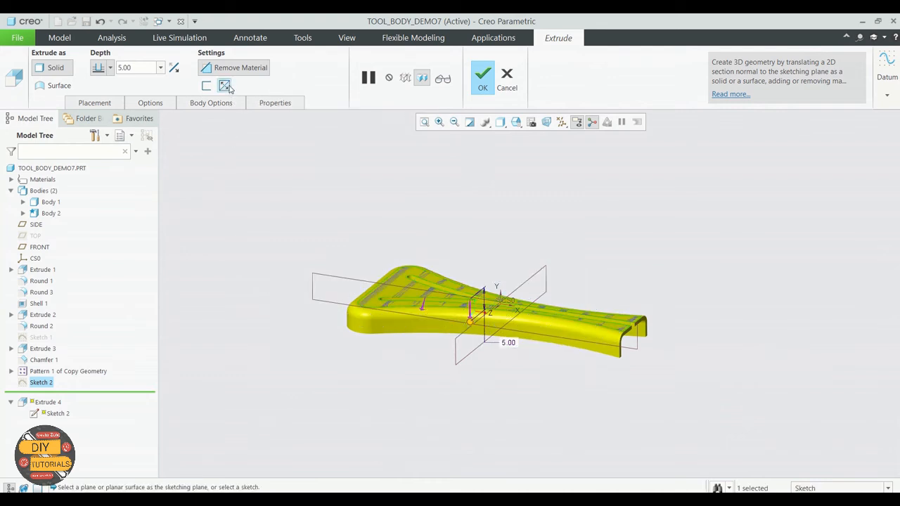
mouse_move(346, 394)
middle_down()
mouse_move(344, 420)
mouse_move(370, 414)
mouse_move(334, 432)
middle_up()
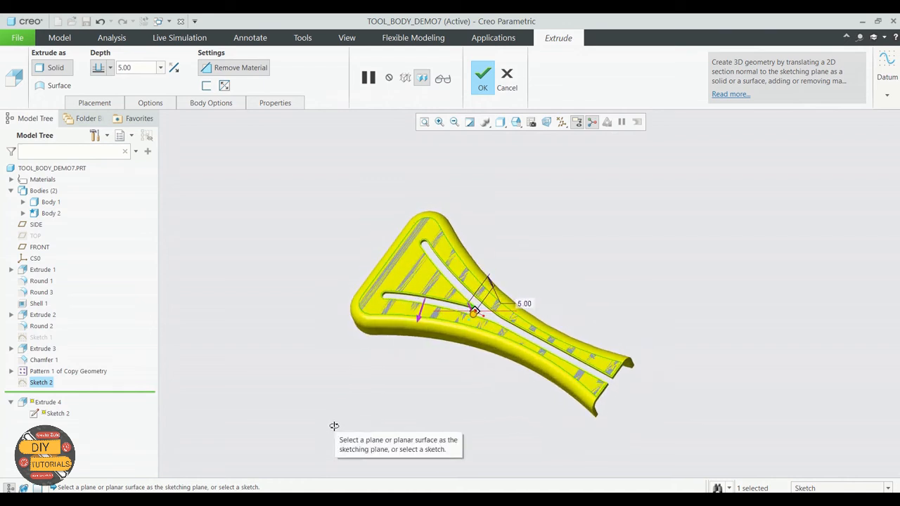
middle_drag(334, 427, 337, 414)
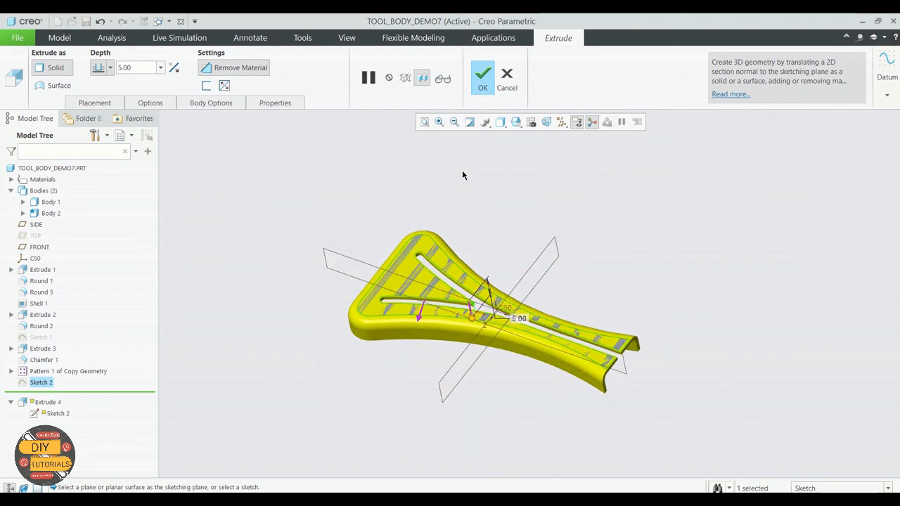
click(483, 90)
middle_drag(525, 245, 545, 247)
scroll(632, 258, up, 2)
scroll(588, 307, down, 2)
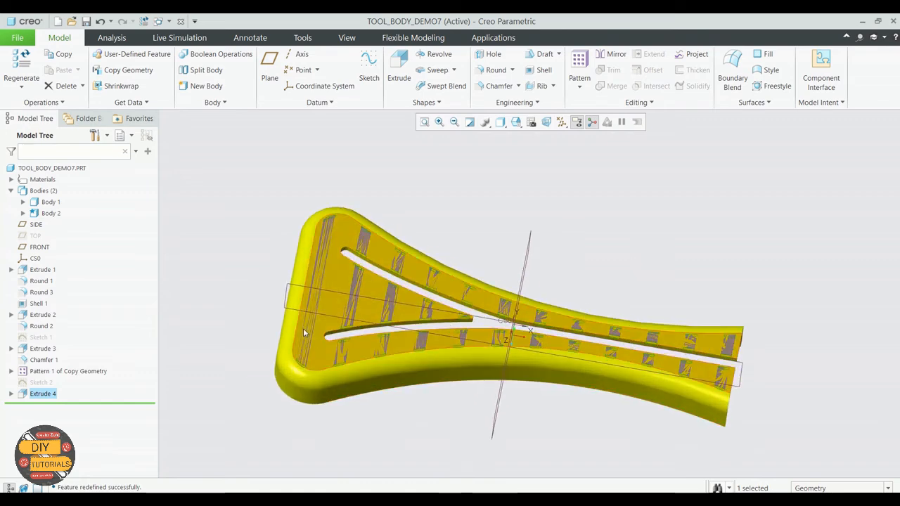
click(237, 246)
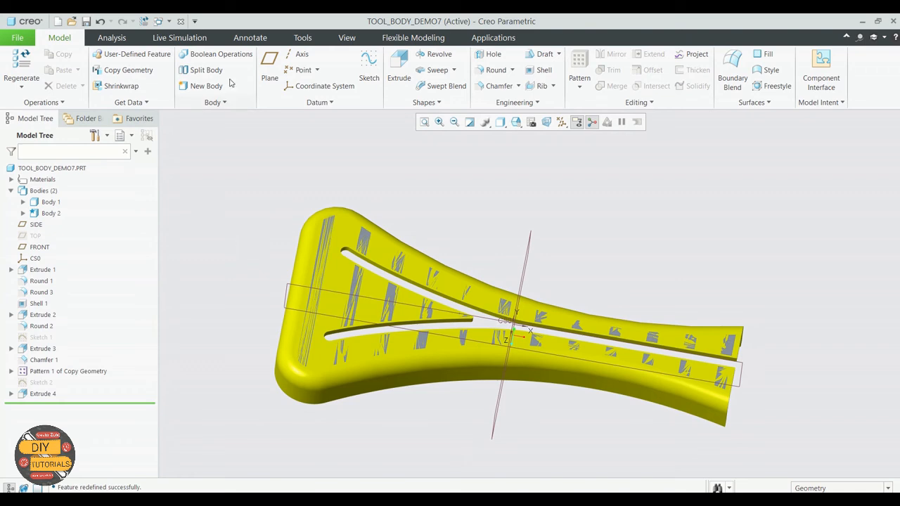
Subtract Body 2, the patterned crossbars, from Body 1 with a Boolean operation, without keeping the modifying body.
click(216, 55)
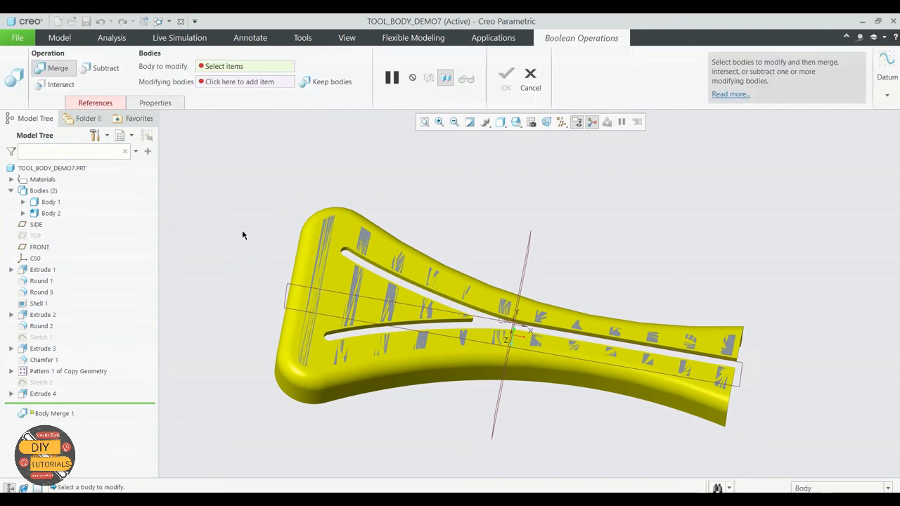
click(102, 70)
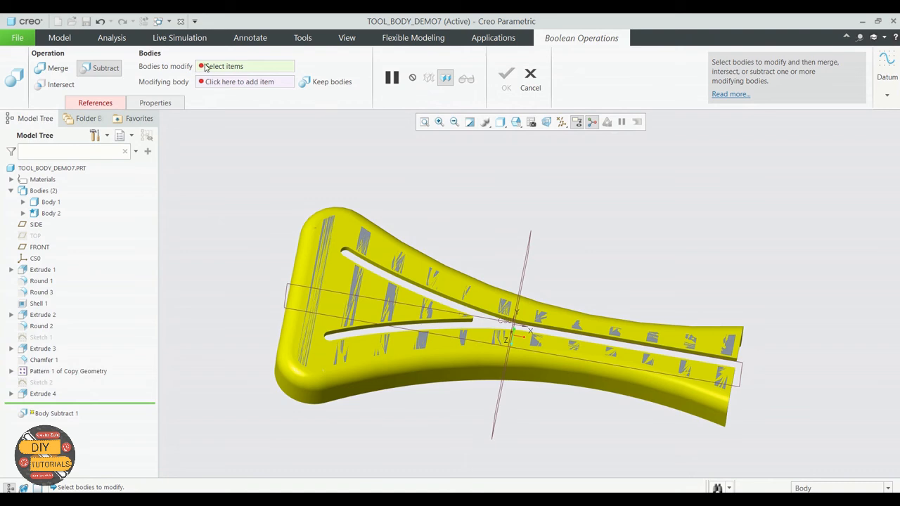
click(113, 107)
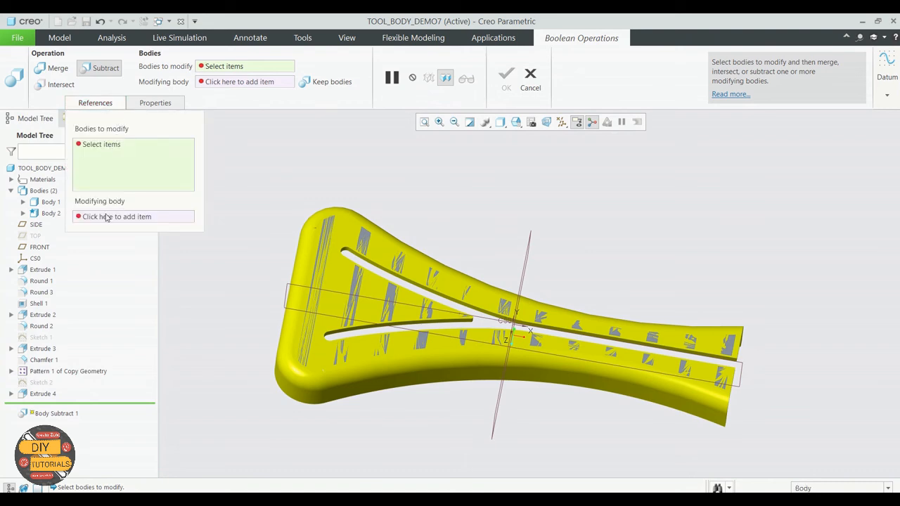
click(46, 203)
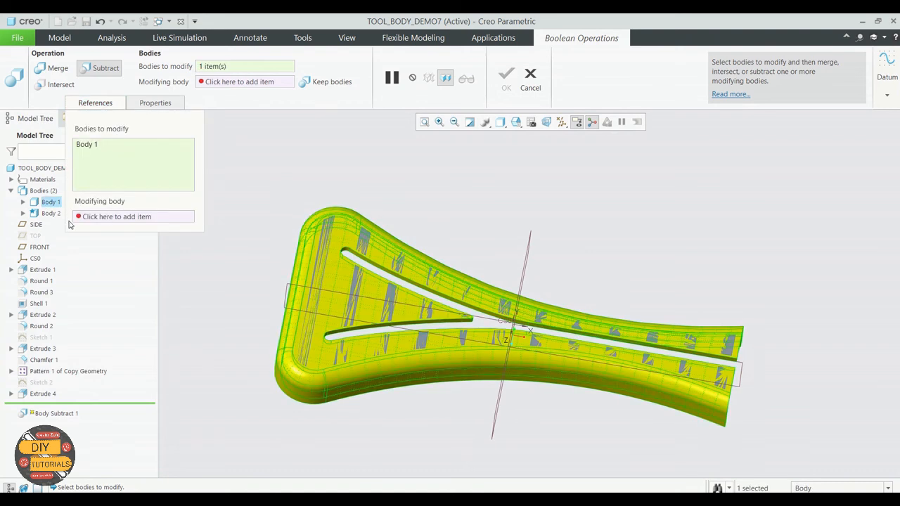
click(91, 218)
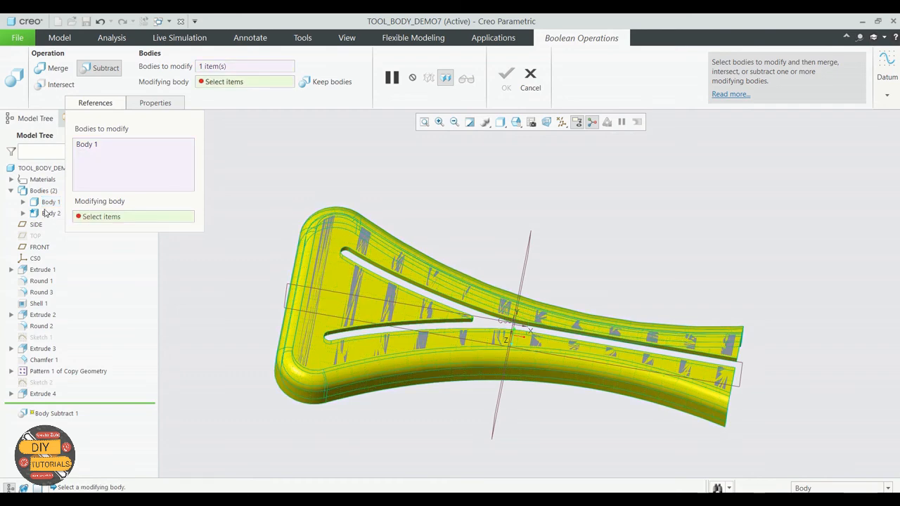
click(49, 213)
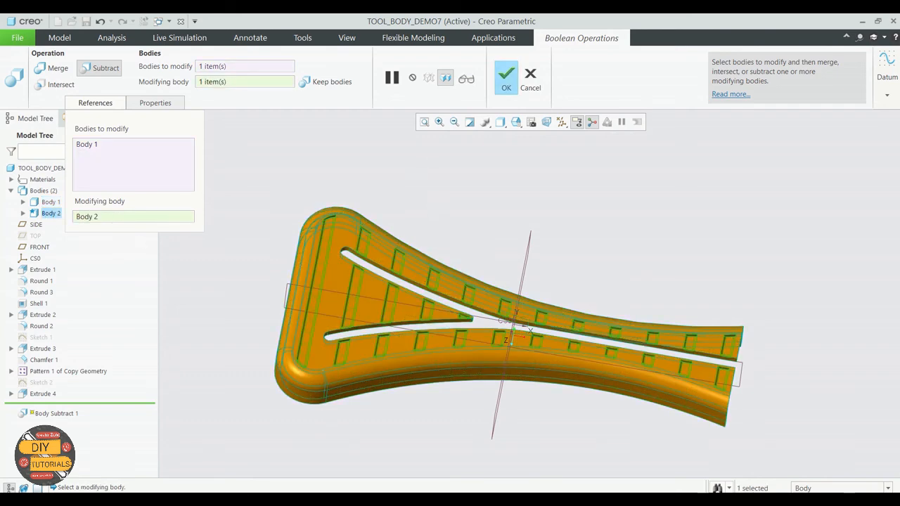
middle_drag(493, 225, 419, 211)
click(501, 82)
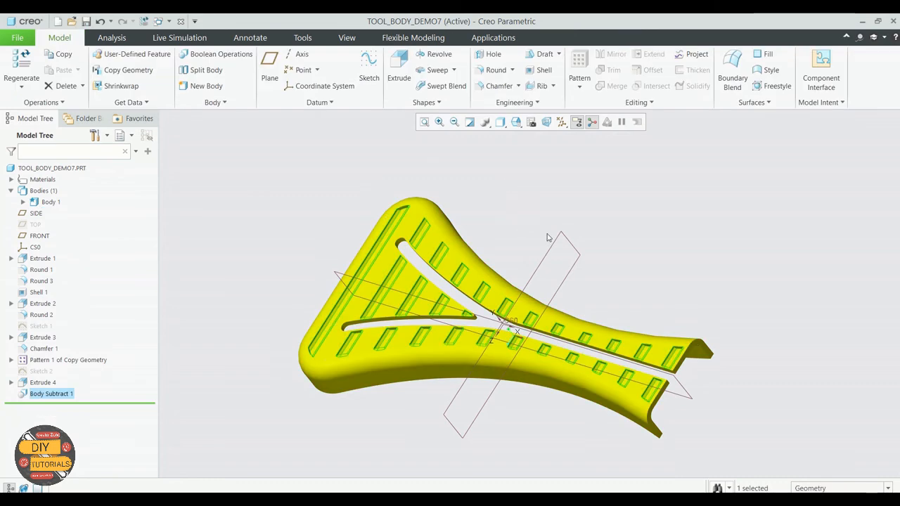
Hide the datum planes and inspect the chamfered recesses cut into the tool body.
middle_drag(548, 238, 555, 183)
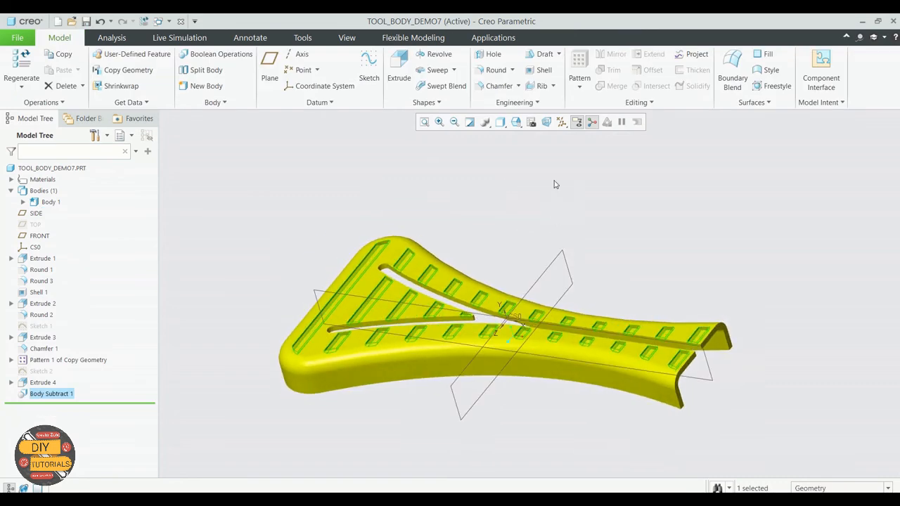
click(562, 123)
click(567, 134)
scroll(483, 243, down, 3)
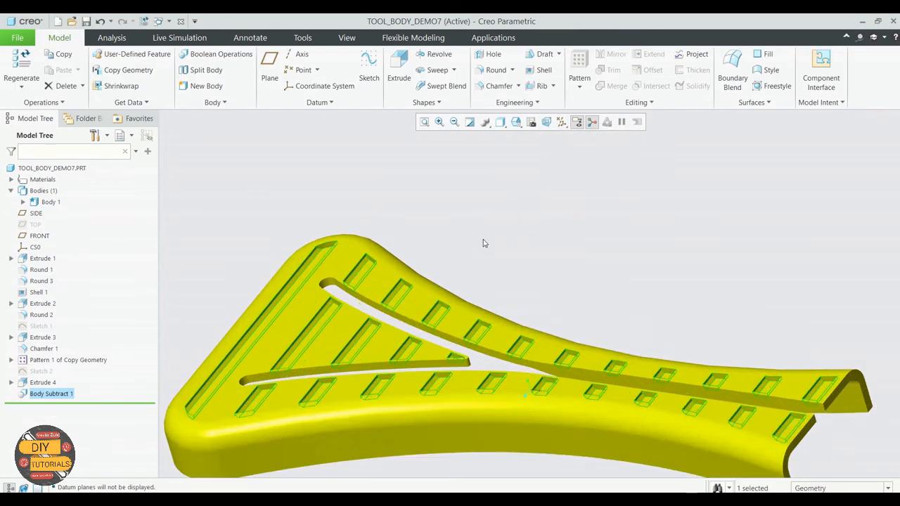
scroll(492, 243, up, 3)
click(539, 258)
middle_drag(539, 258, 516, 207)
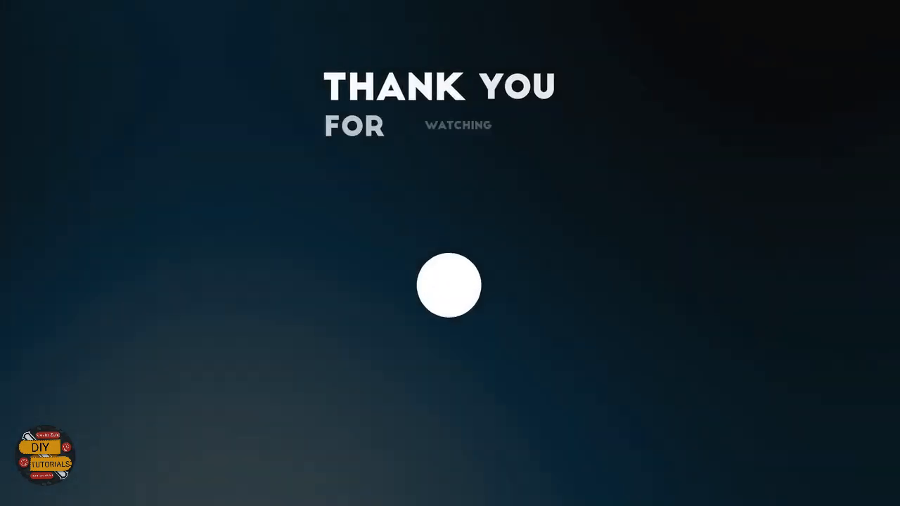